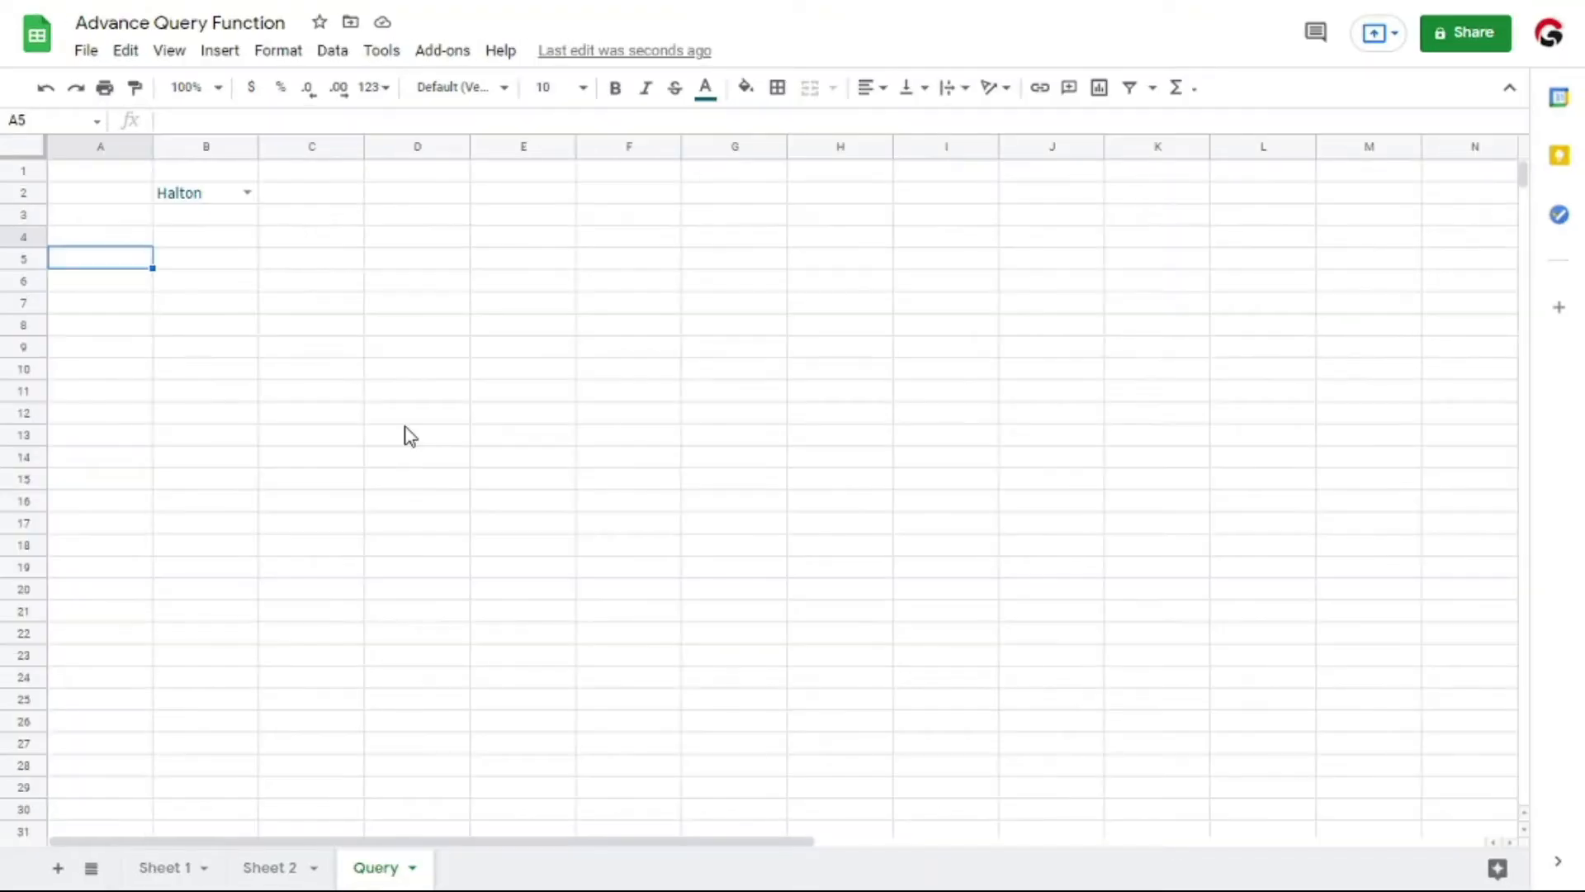
Start a QUERY formula in A5 of the Query sheet with an array opening on 'Sheet 1'!A1:H151
text(=query)
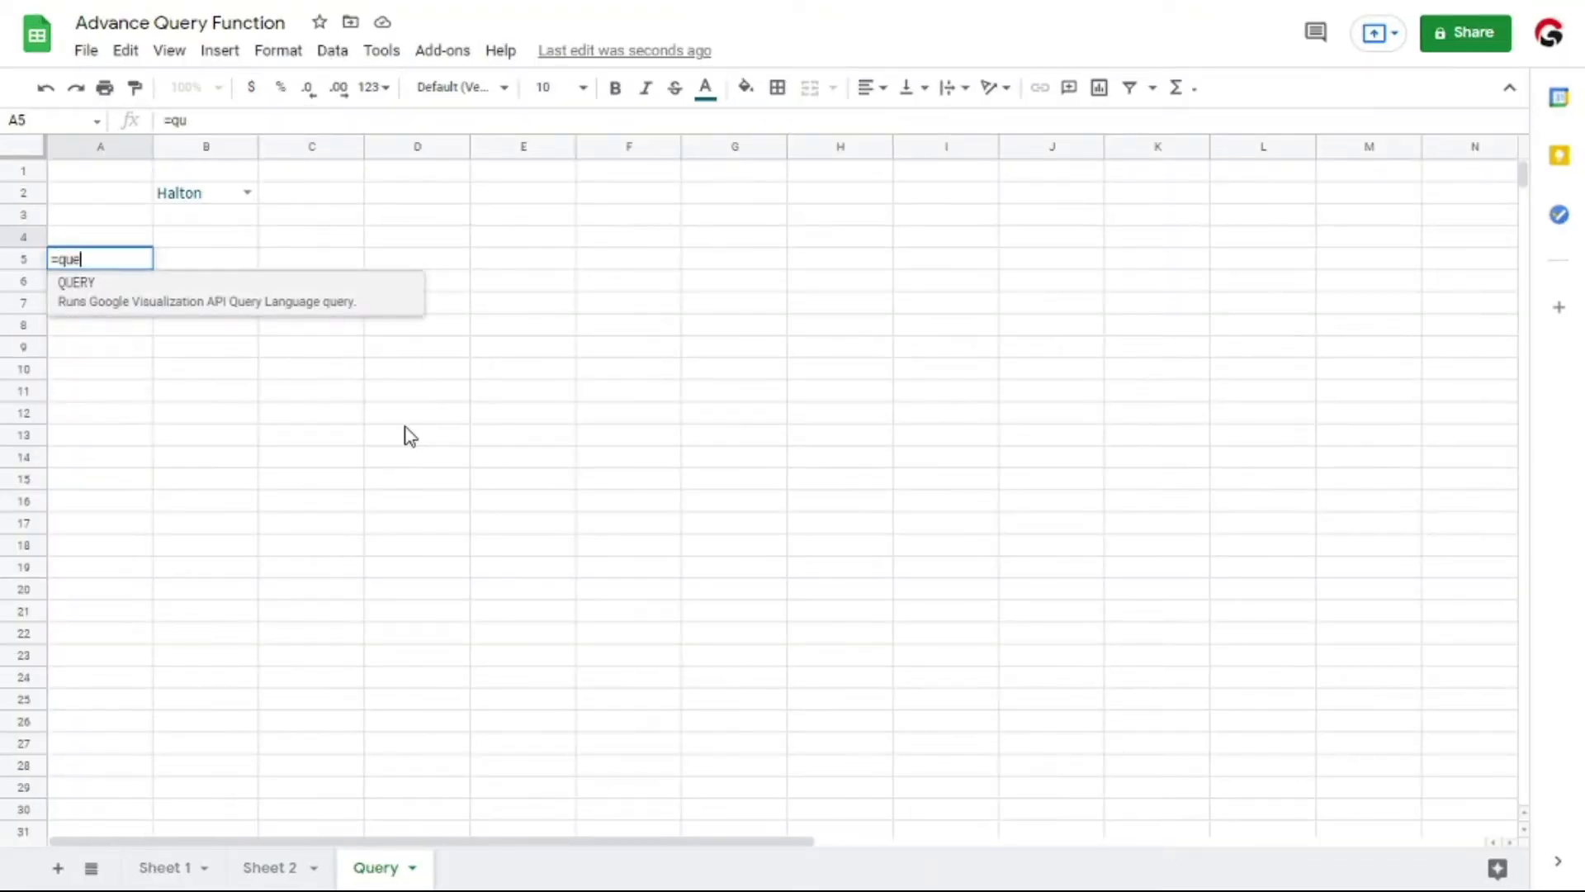
key(Tab)
text({)
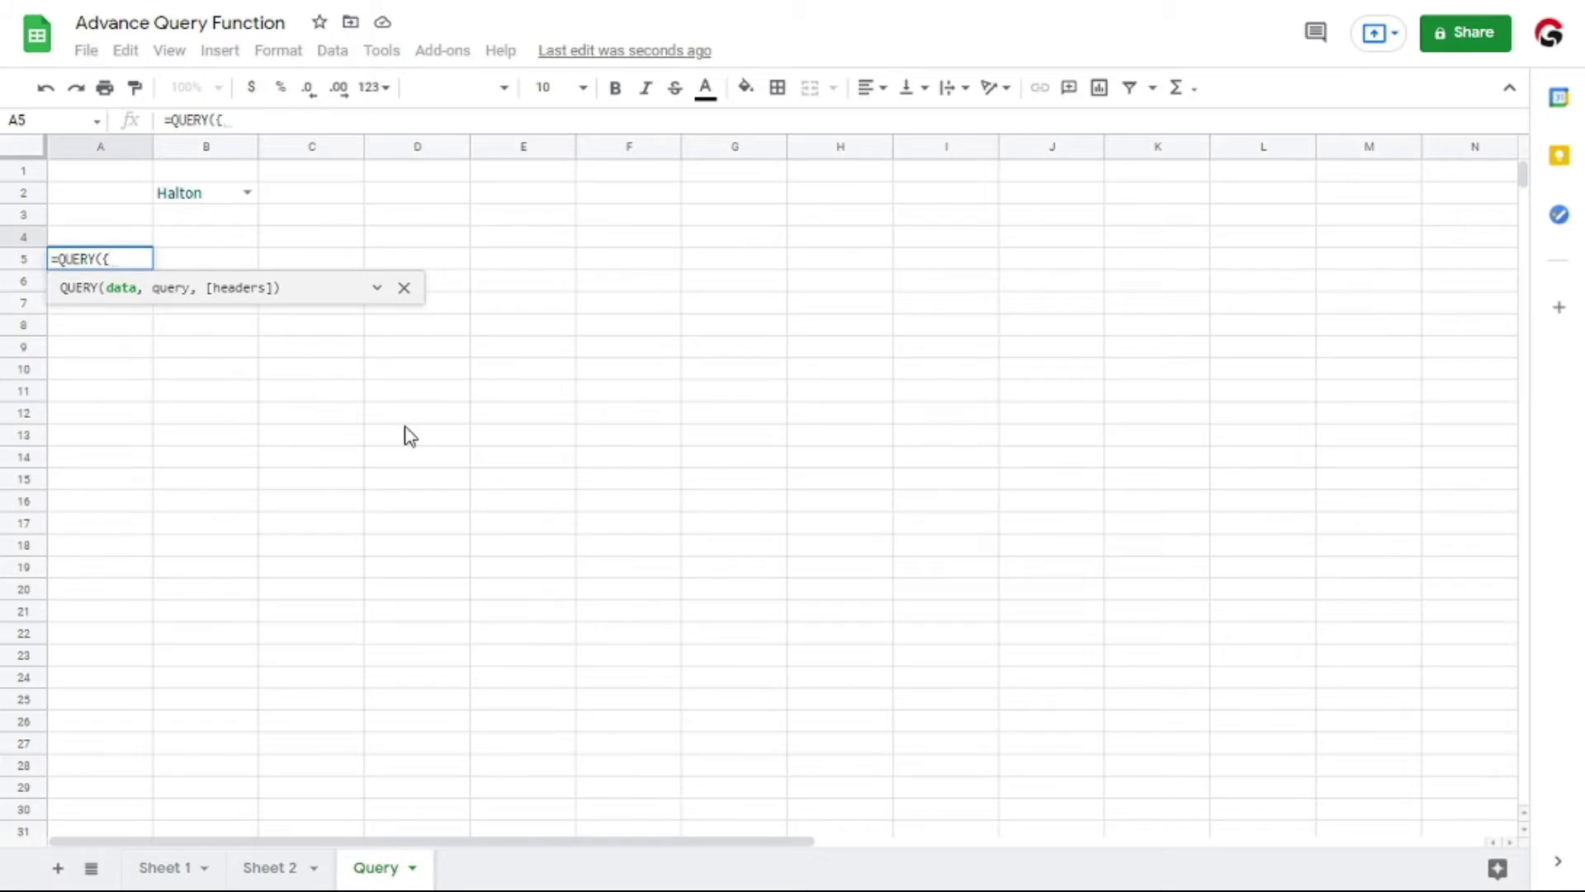
key(ctrl+shift+Page_Up)
key(ctrl+shift+Page_Up)
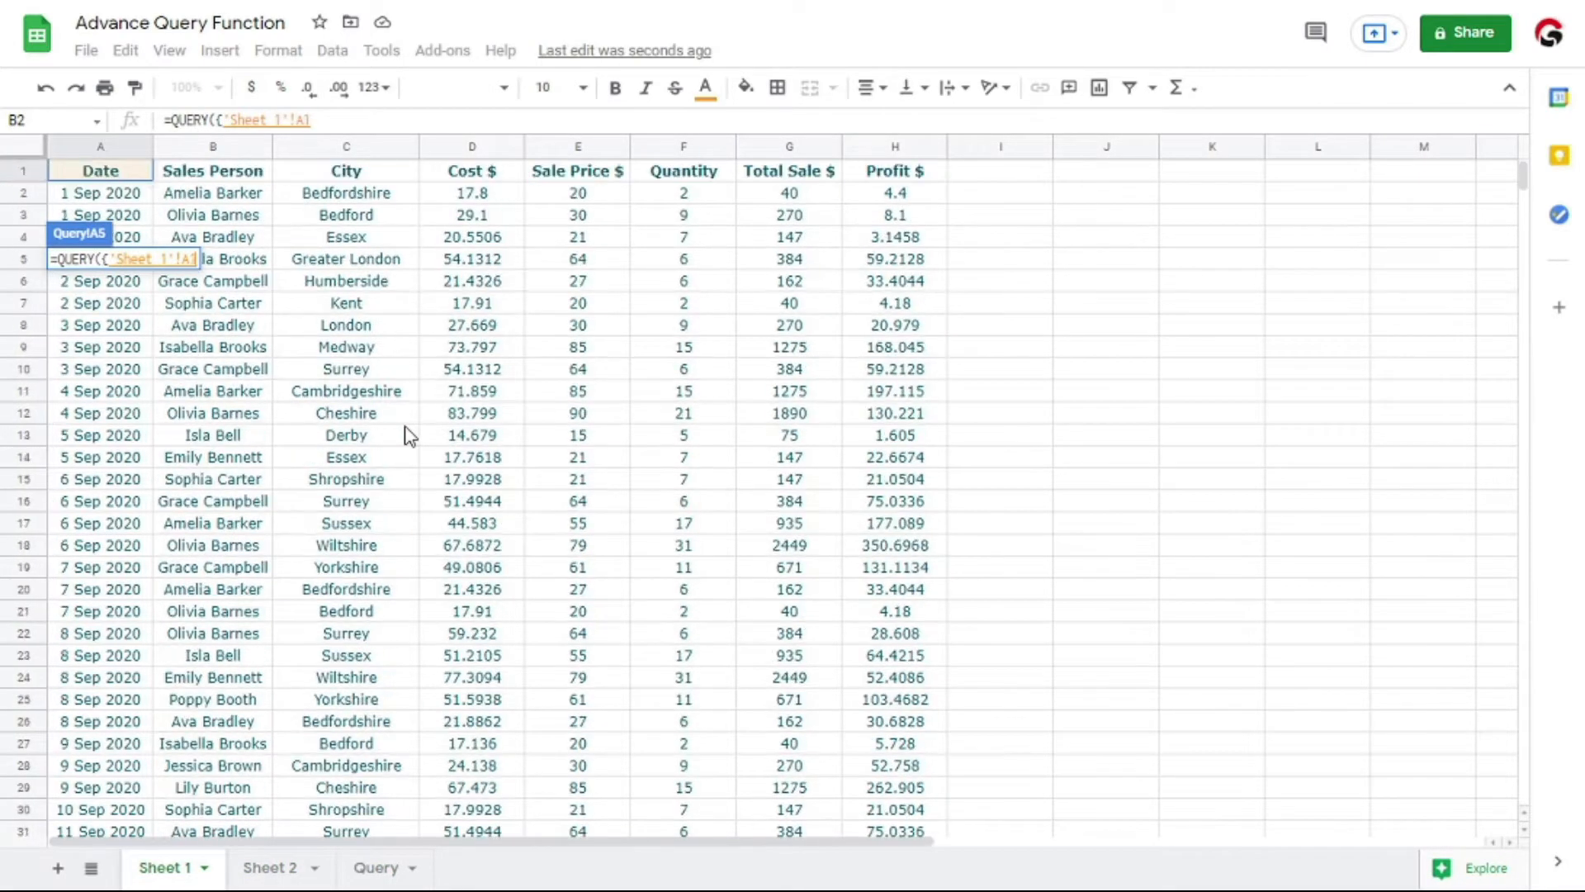
key(ctrl+shift+Right)
key(ctrl+shift+Down)
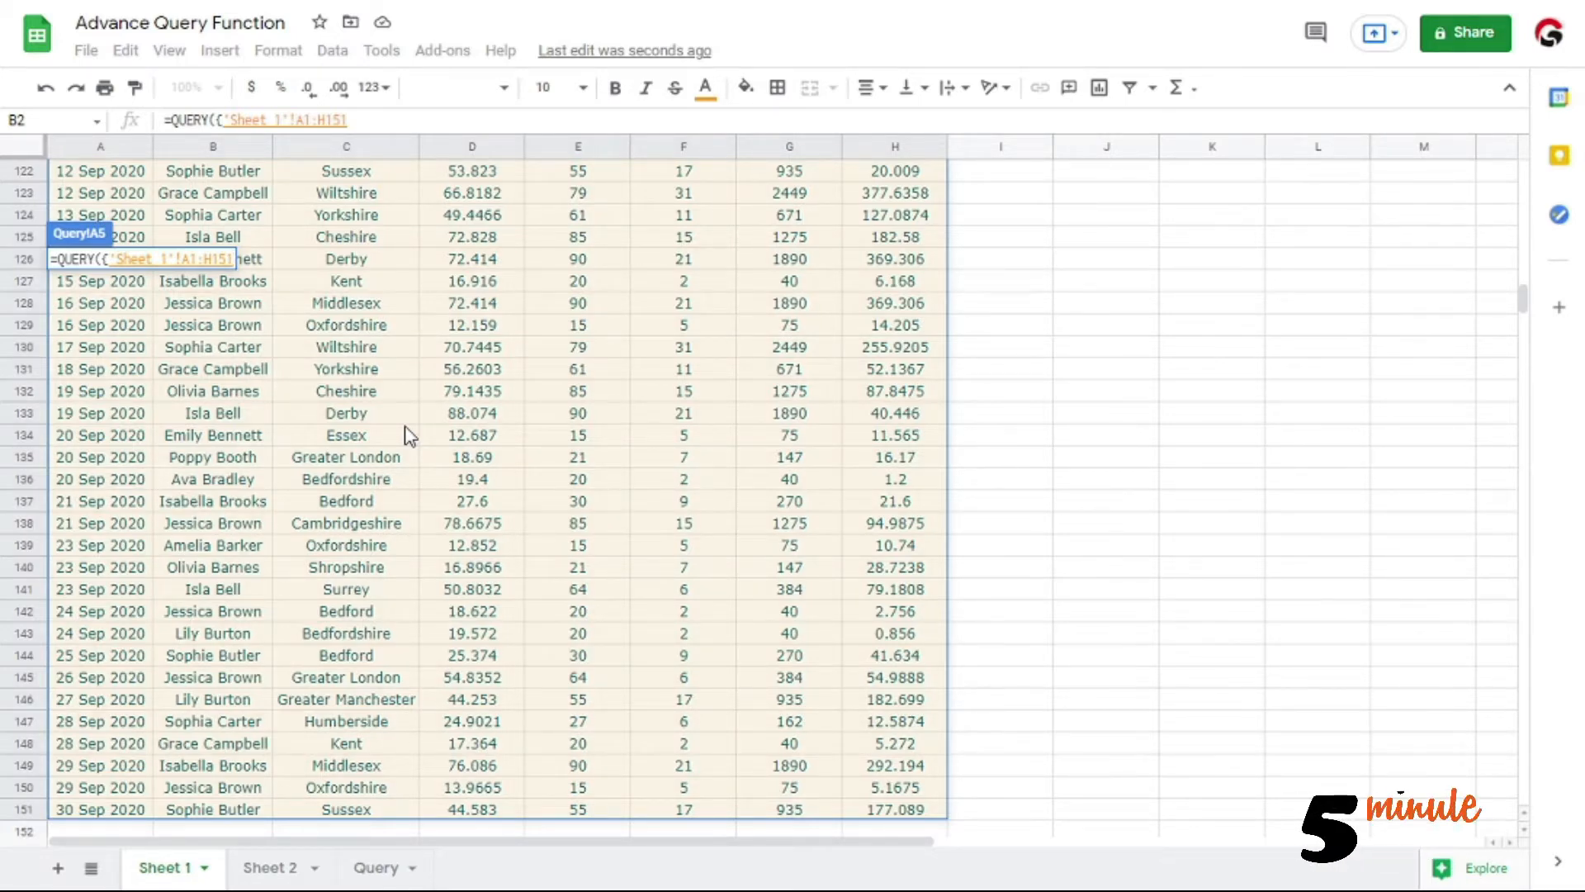
Add 'Sheet 2 '!A1:H151 as the second array range, separated by a comma, and enter the formula
text(,'Sheet 1'!A2)
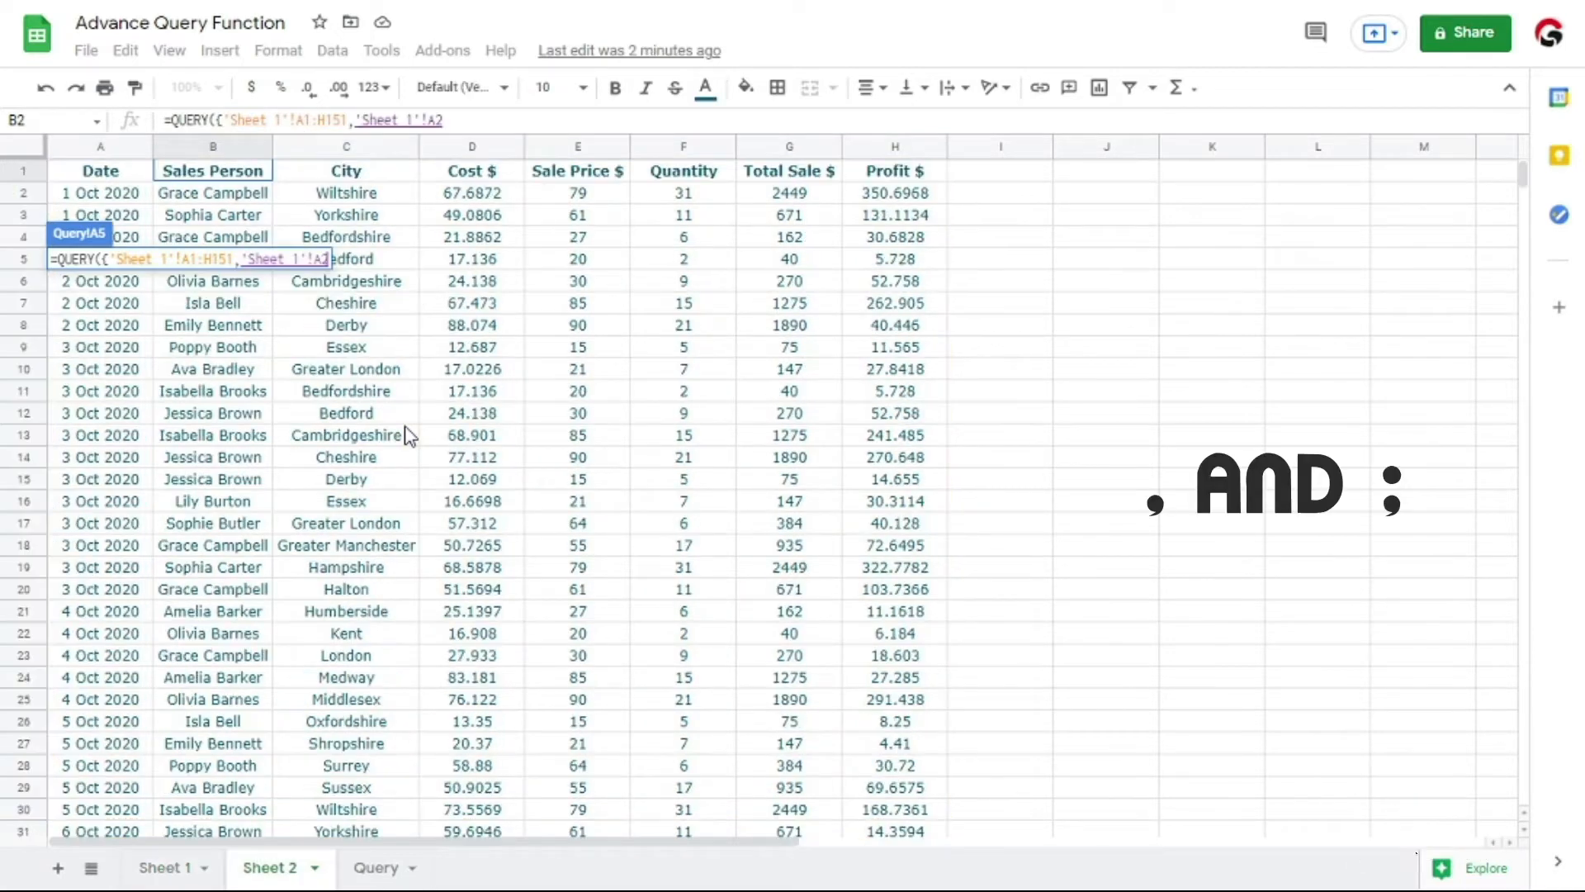
key(Up)
key(ctrl+shift+Right)
key(ctrl+shift+Down)
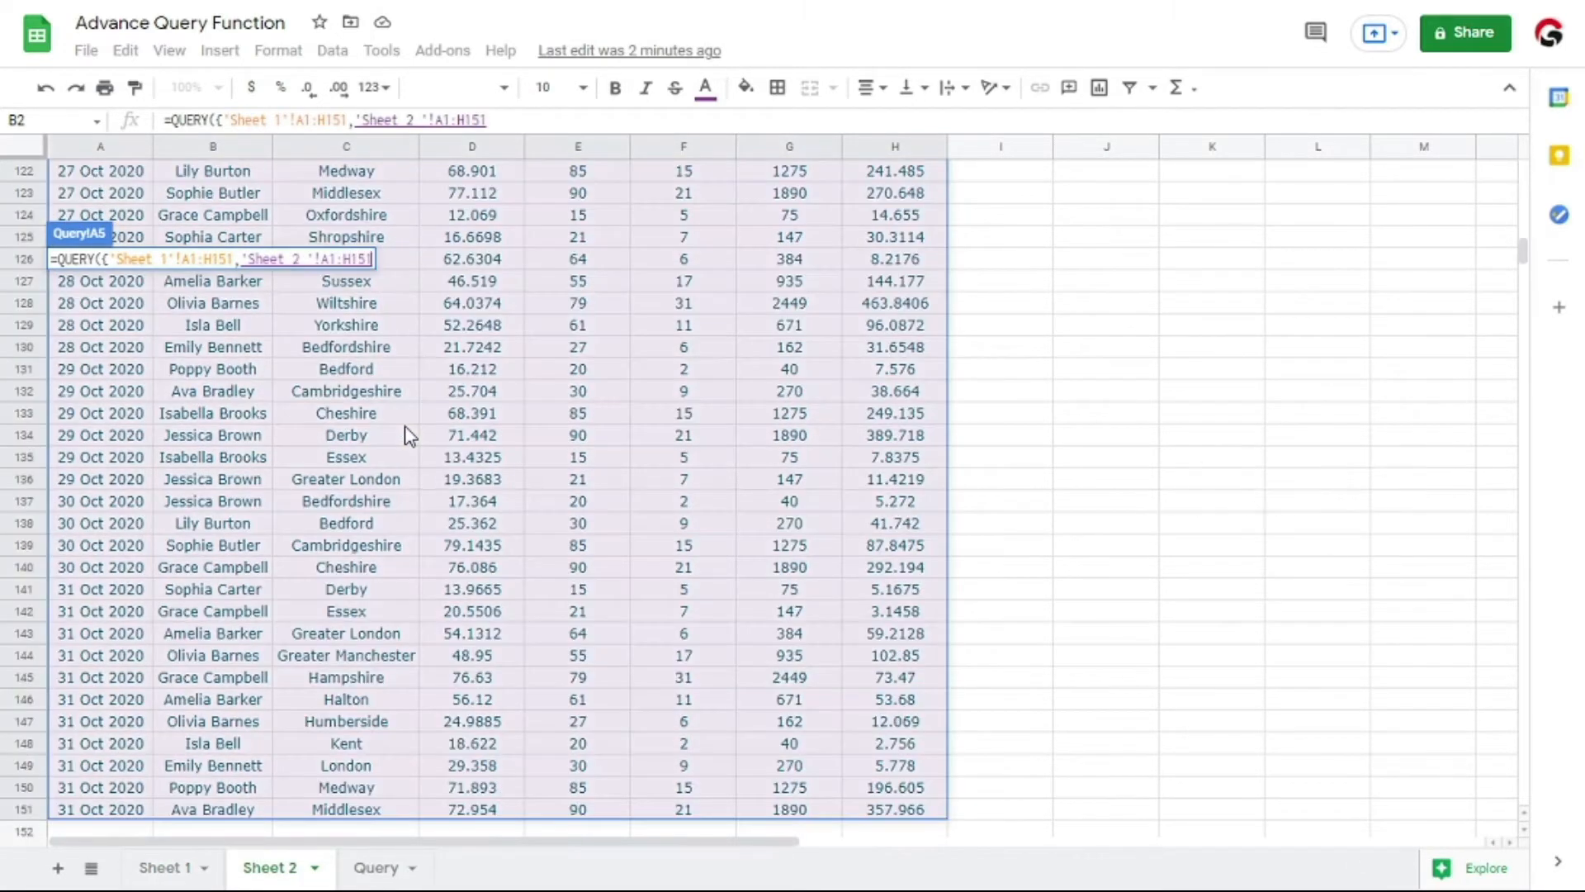
text(}))
key(Return)
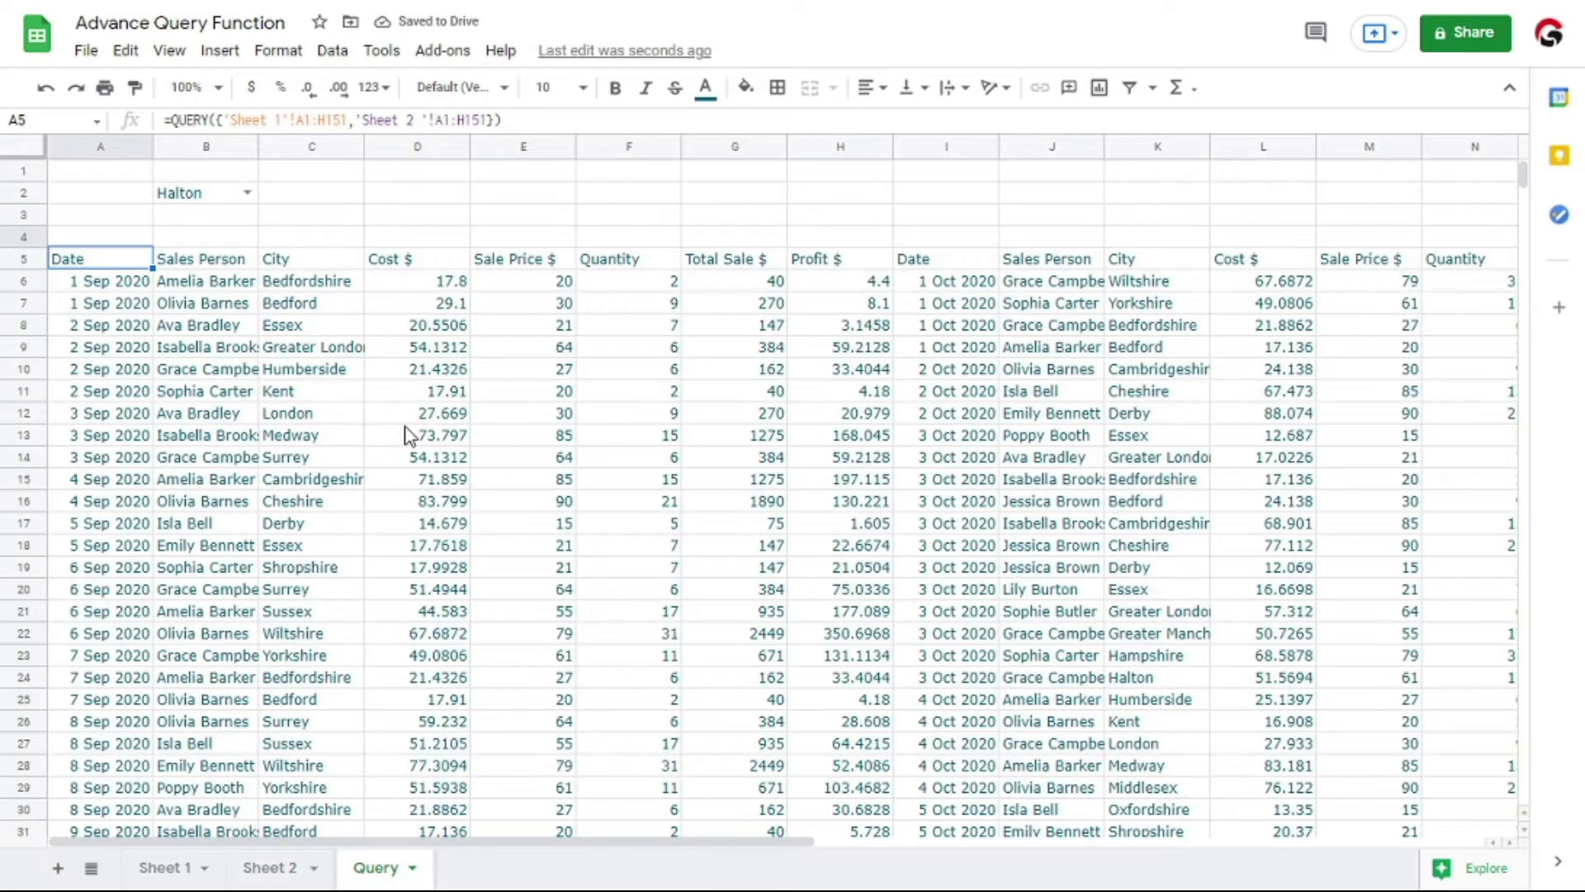
Replace the comma between the two ranges in the A5 formula with a semicolon to stack them vertically
key(F2)
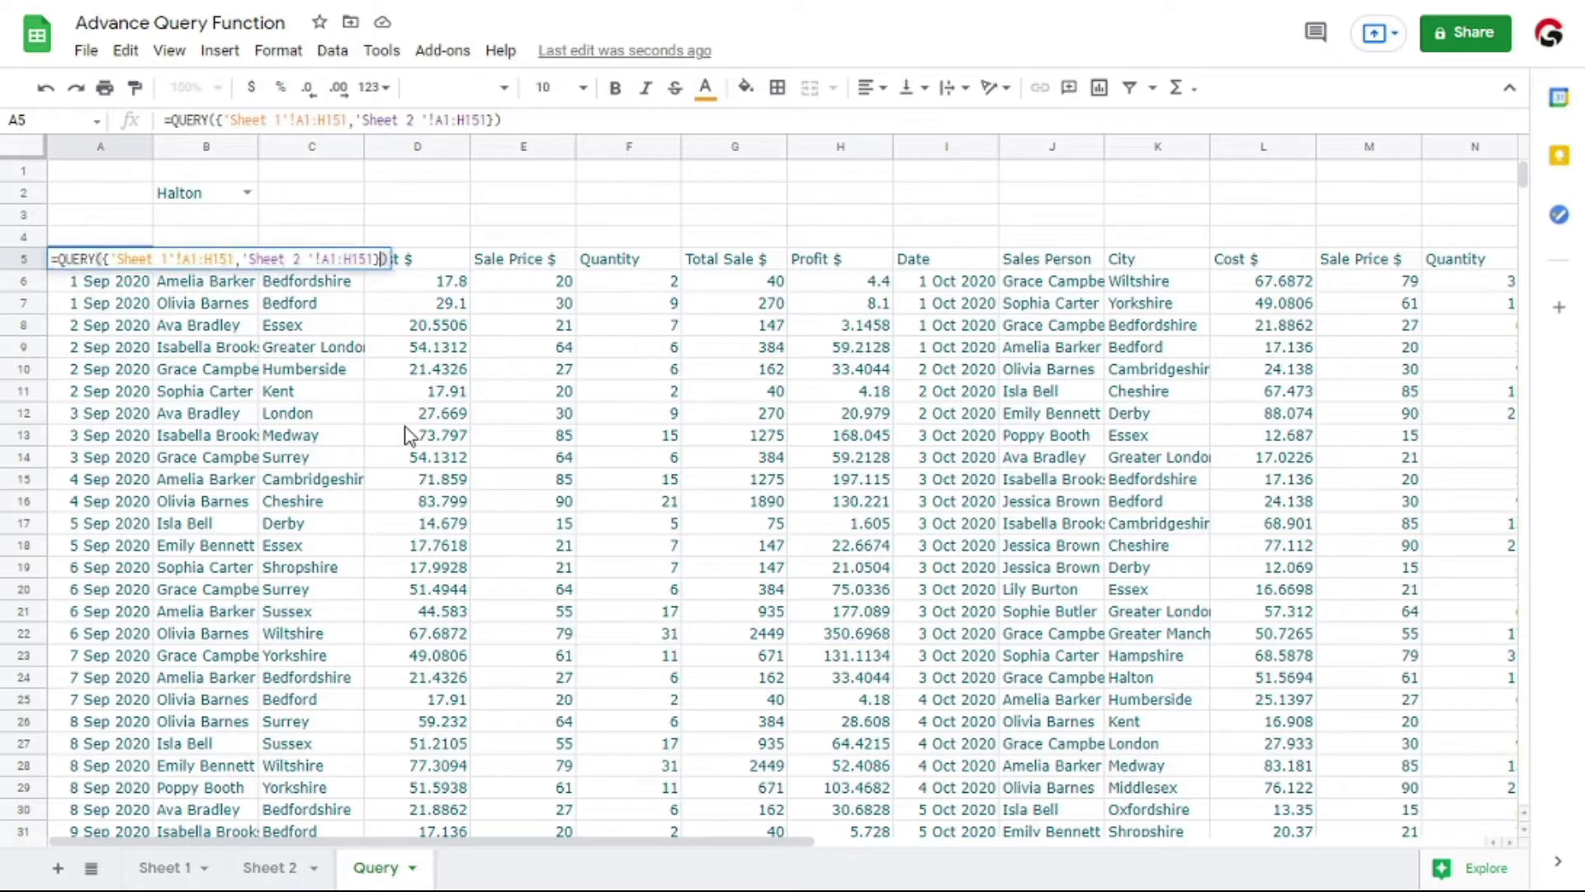
key(Left)
key(Left)
key(Left)
key(Left)
key(Left)
key(Left)
key(Left)
key(Left)
key(Left)
key(Left)
key(Left)
key(BackSpace)
text(;)
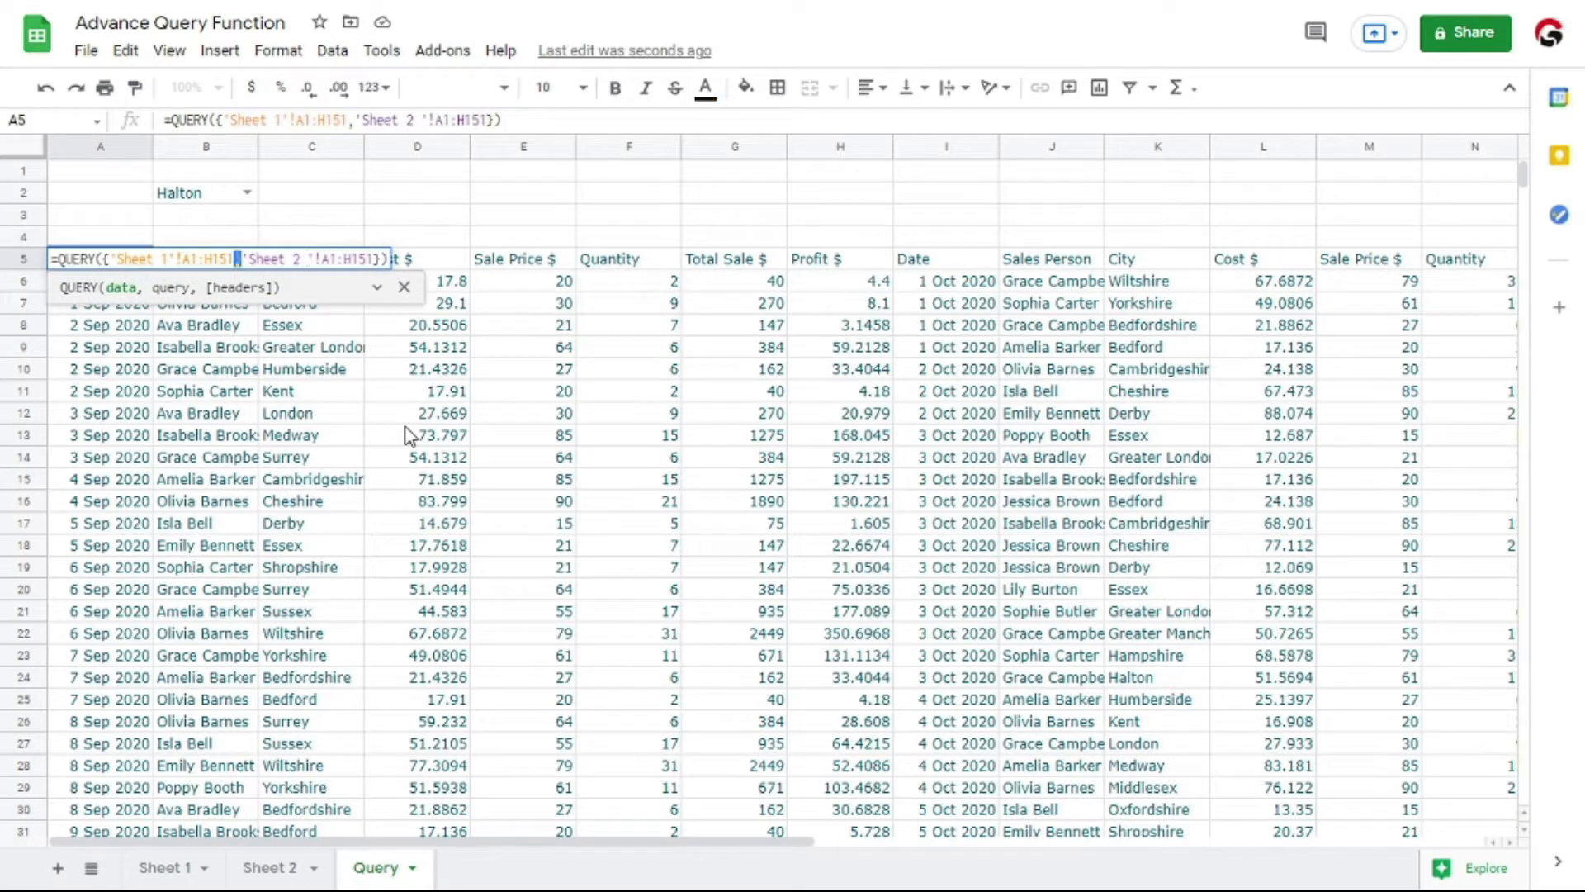
key(Return)
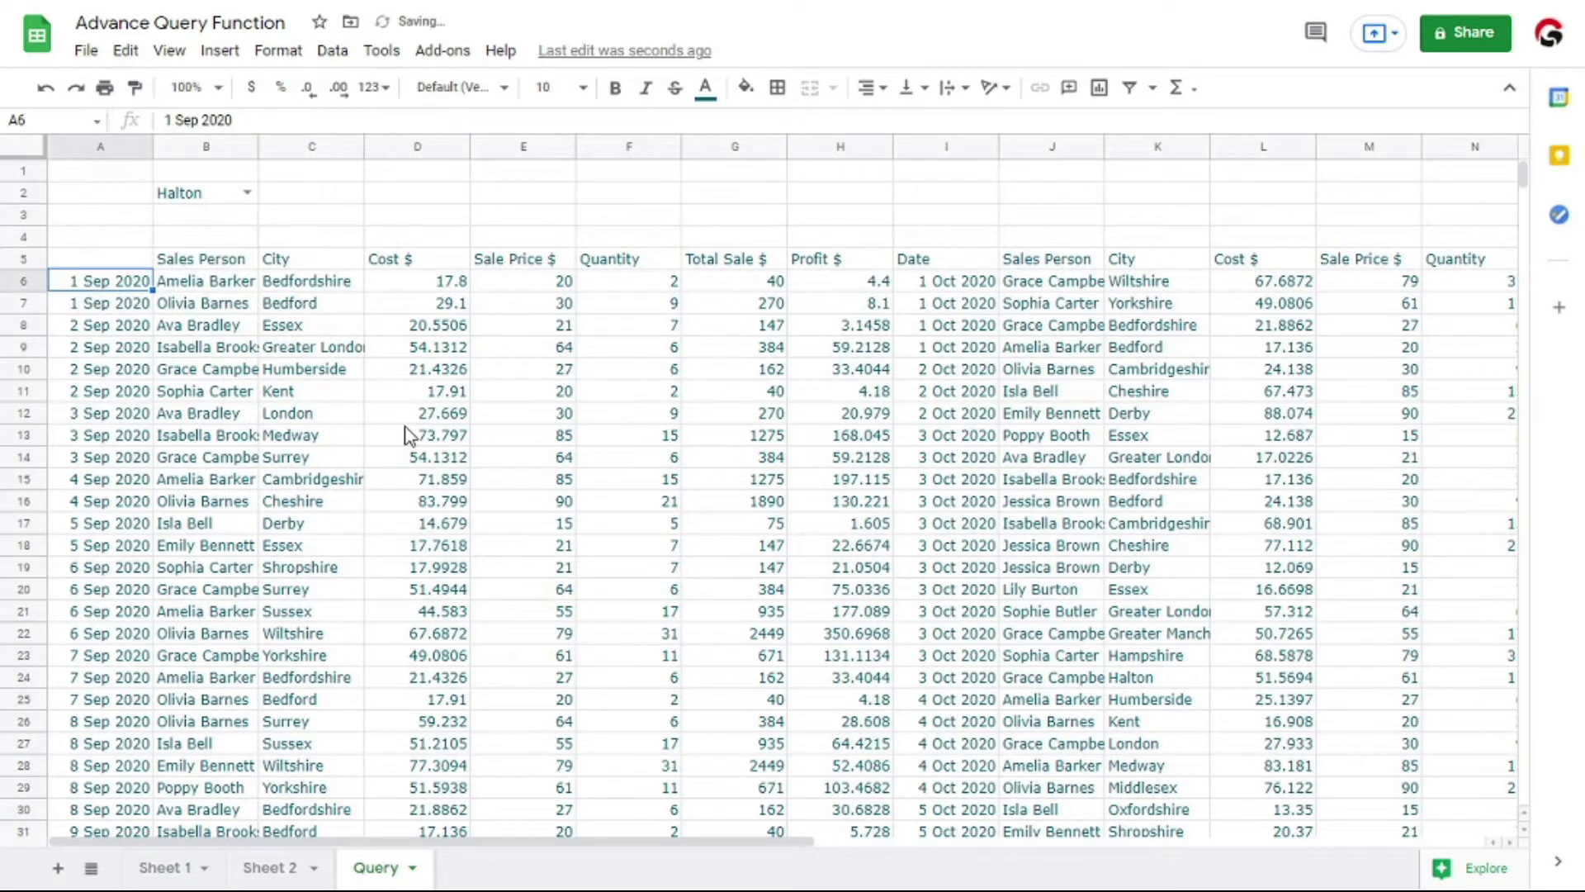
Examine the combined rows below A5 to check how the Sheet 1 and Sheet 2 data are stacked
key(ctrl+Down)
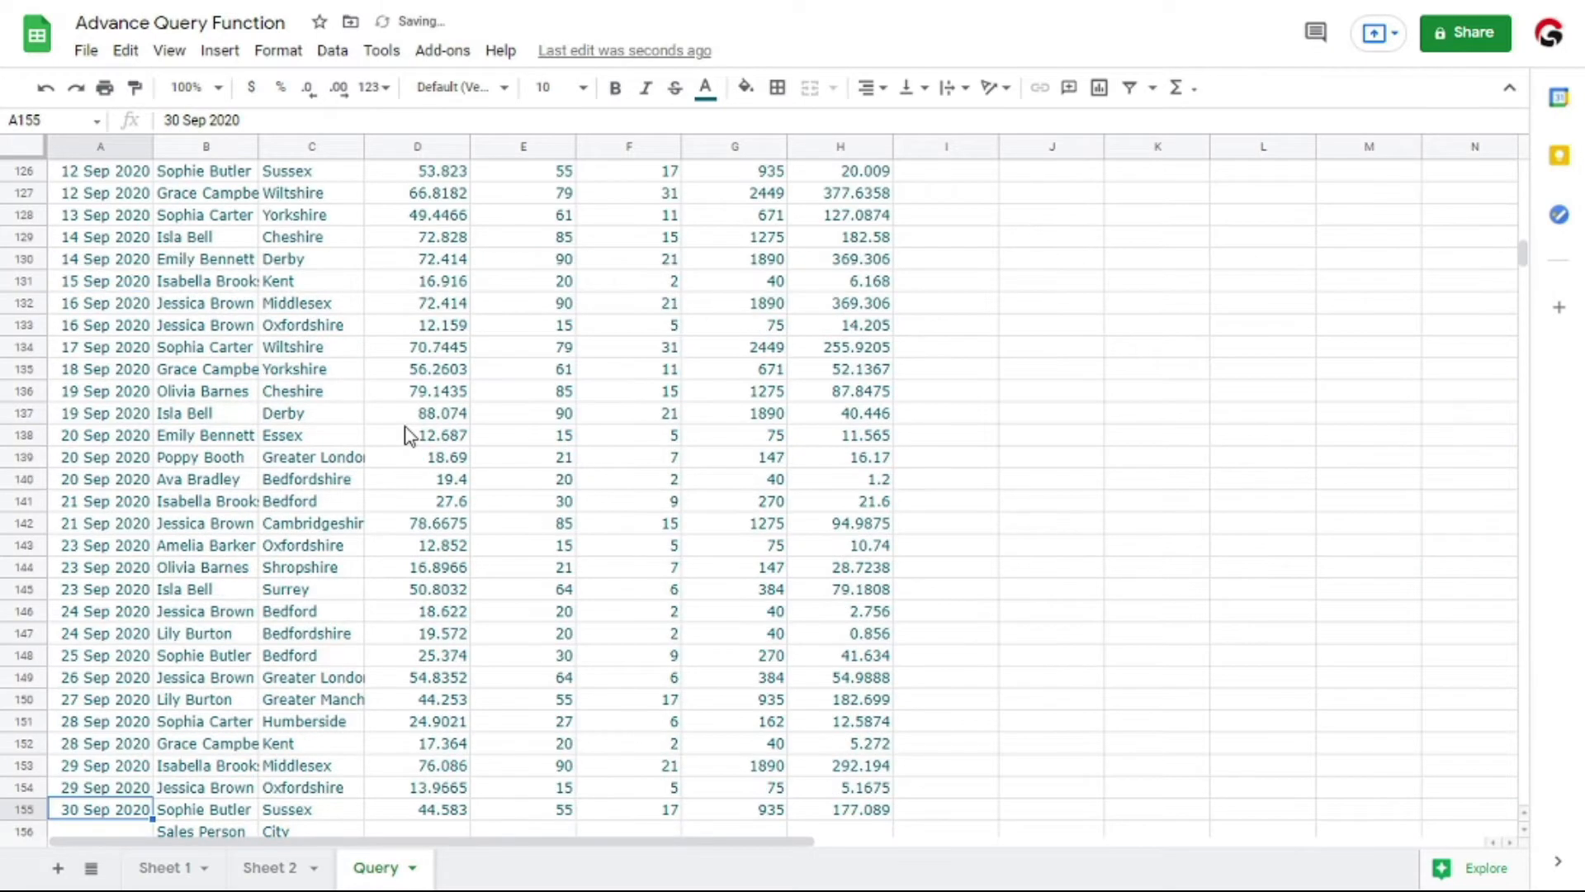
key(Up)
key(Up)
key(Up)
key(Up)
key(Up)
key(Up)
key(Up)
key(Up)
key(Up)
key(Up)
key(Up)
key(Up)
key(Up)
key(Up)
key(Up)
key(Up)
key(Up)
key(Up)
key(Up)
key(Up)
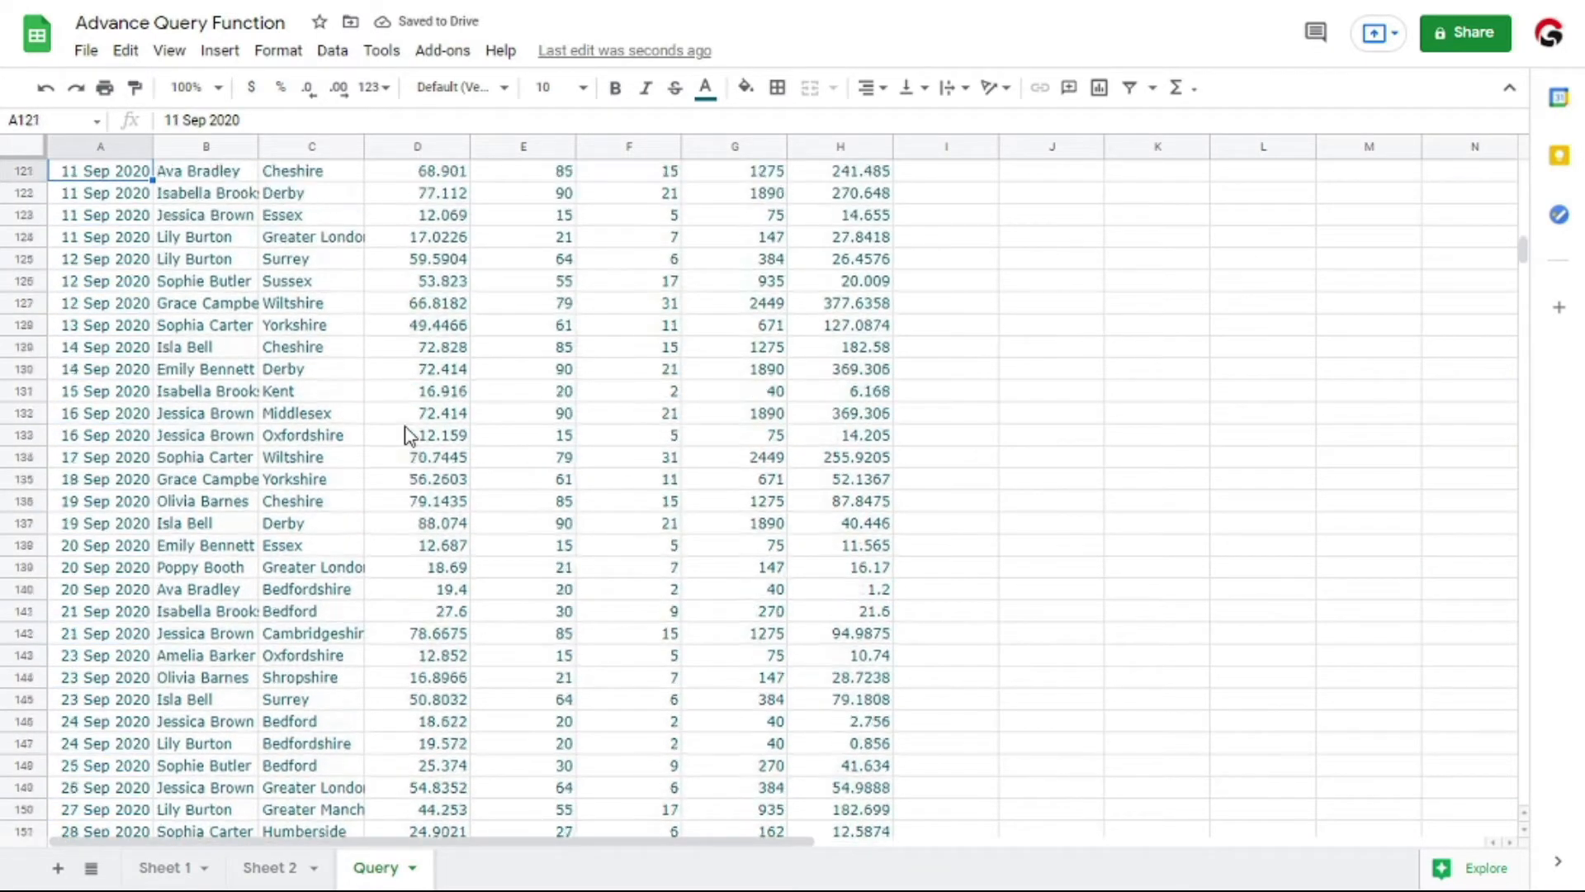
key(ctrl+Down)
key(ctrl+Down)
key(ctrl+Down)
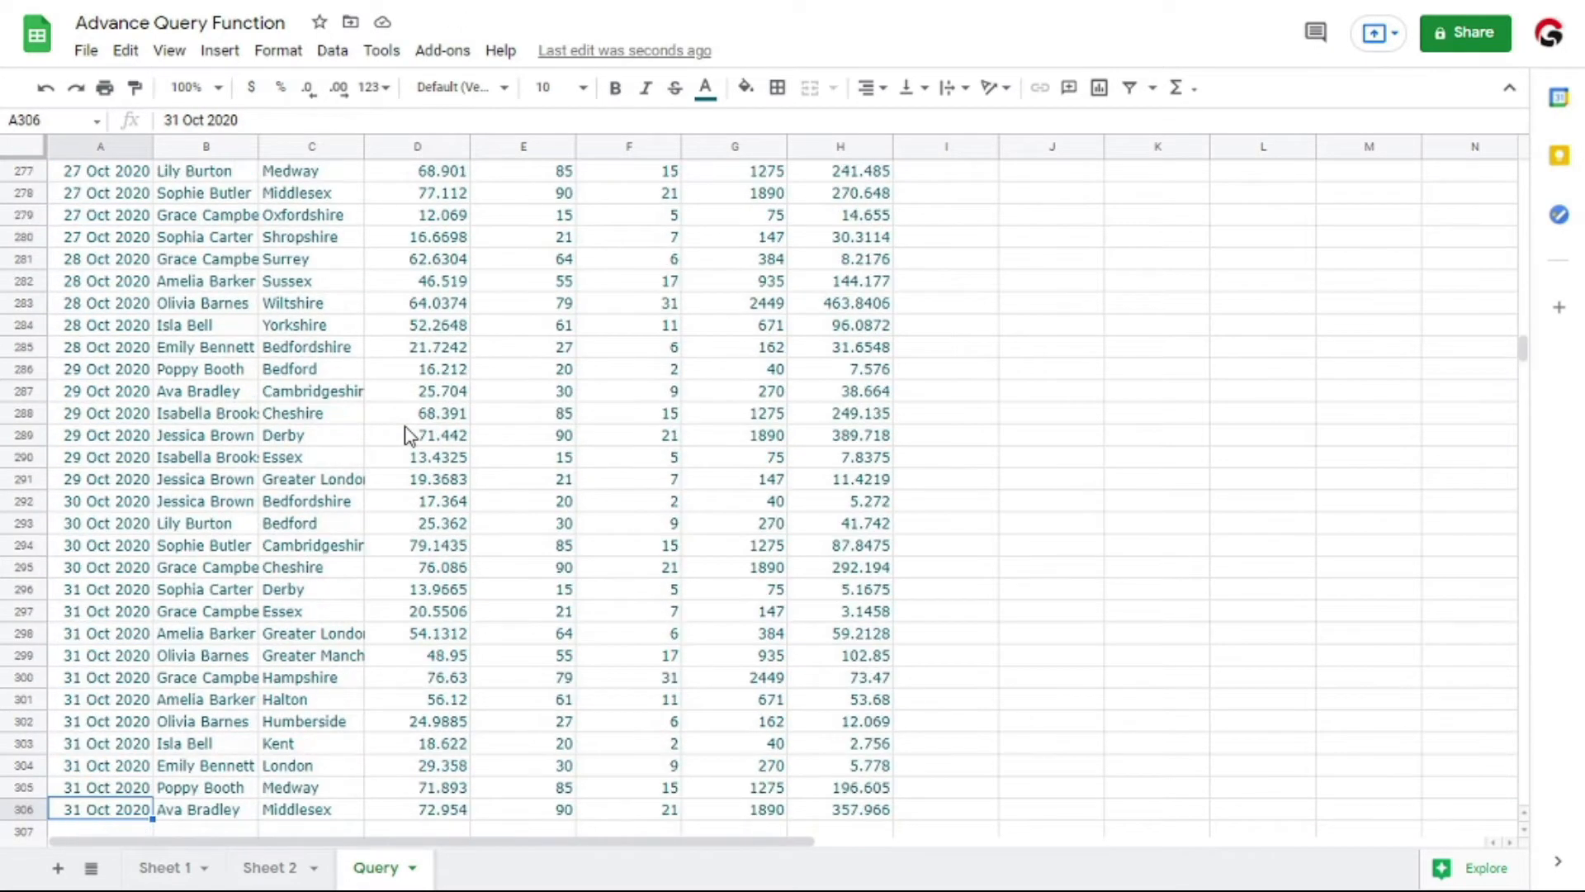
key(ctrl+Up)
key(ctrl+Up)
key(ctrl+Up)
key(ctrl+Up)
key(Down)
key(Down)
key(Down)
key(Down)
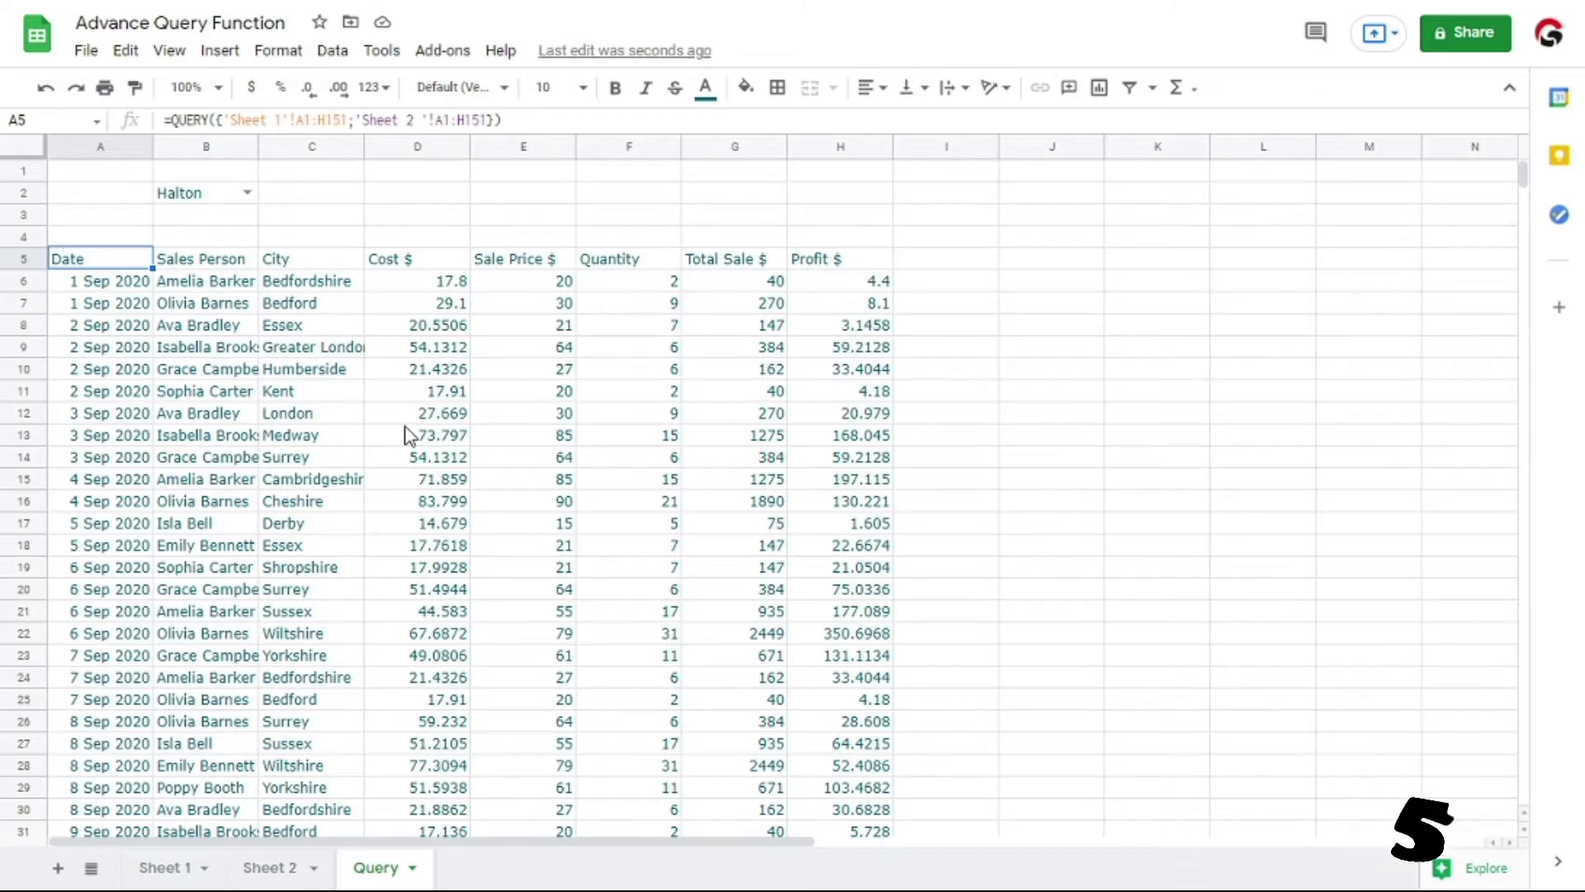
Begin a quoted query argument after the combined ranges in the A5 formula
key(F2)
key(Left)
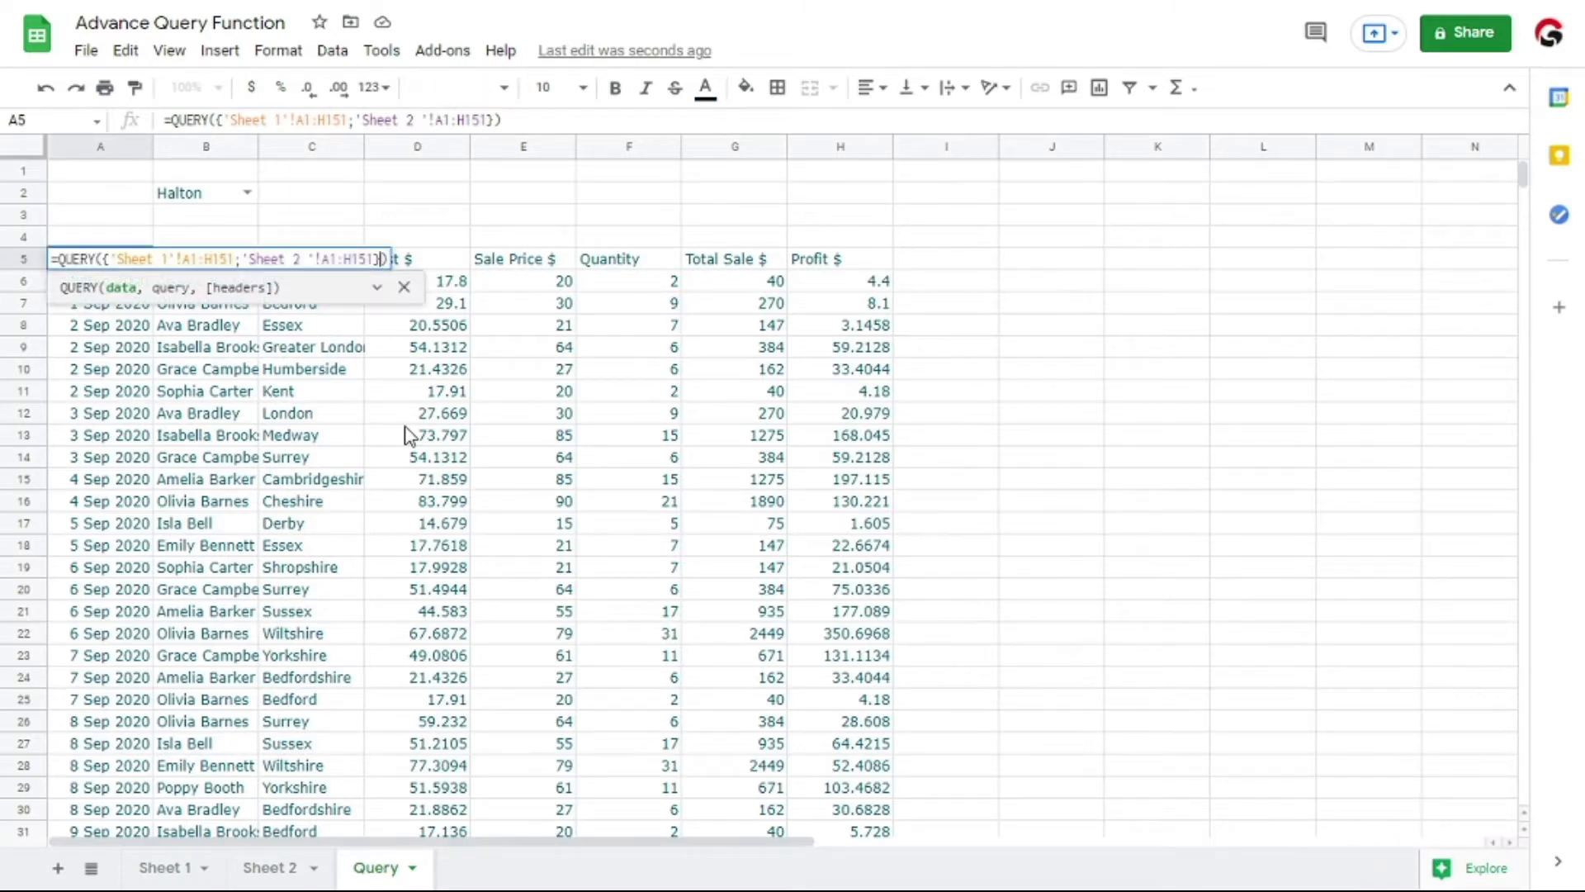
text(,"    A,    )
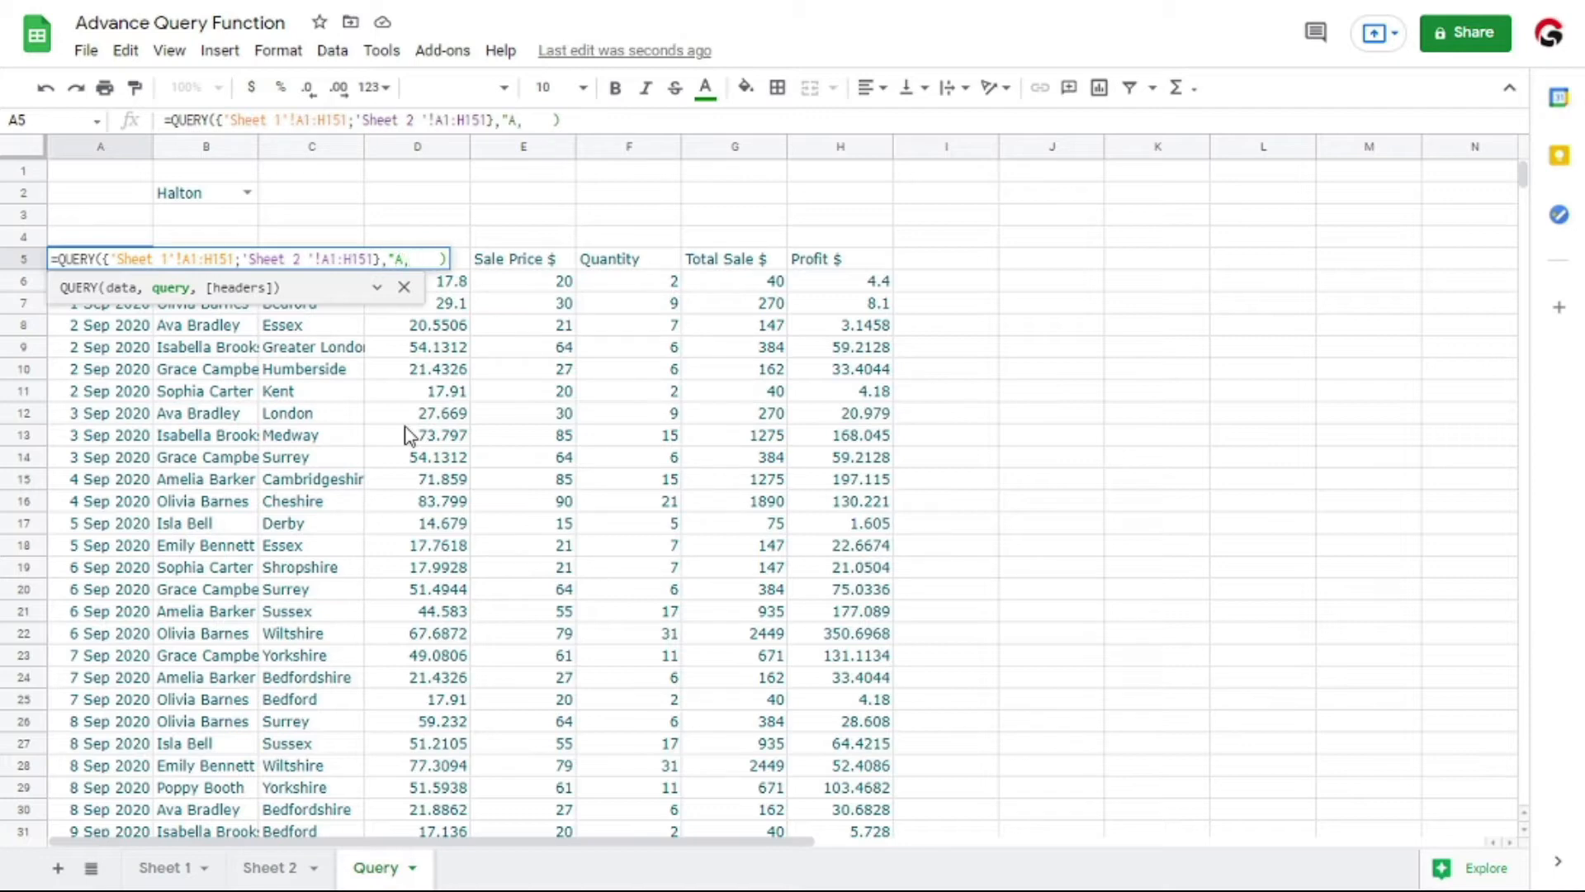
text(B,C)
key(ctrl+plus)
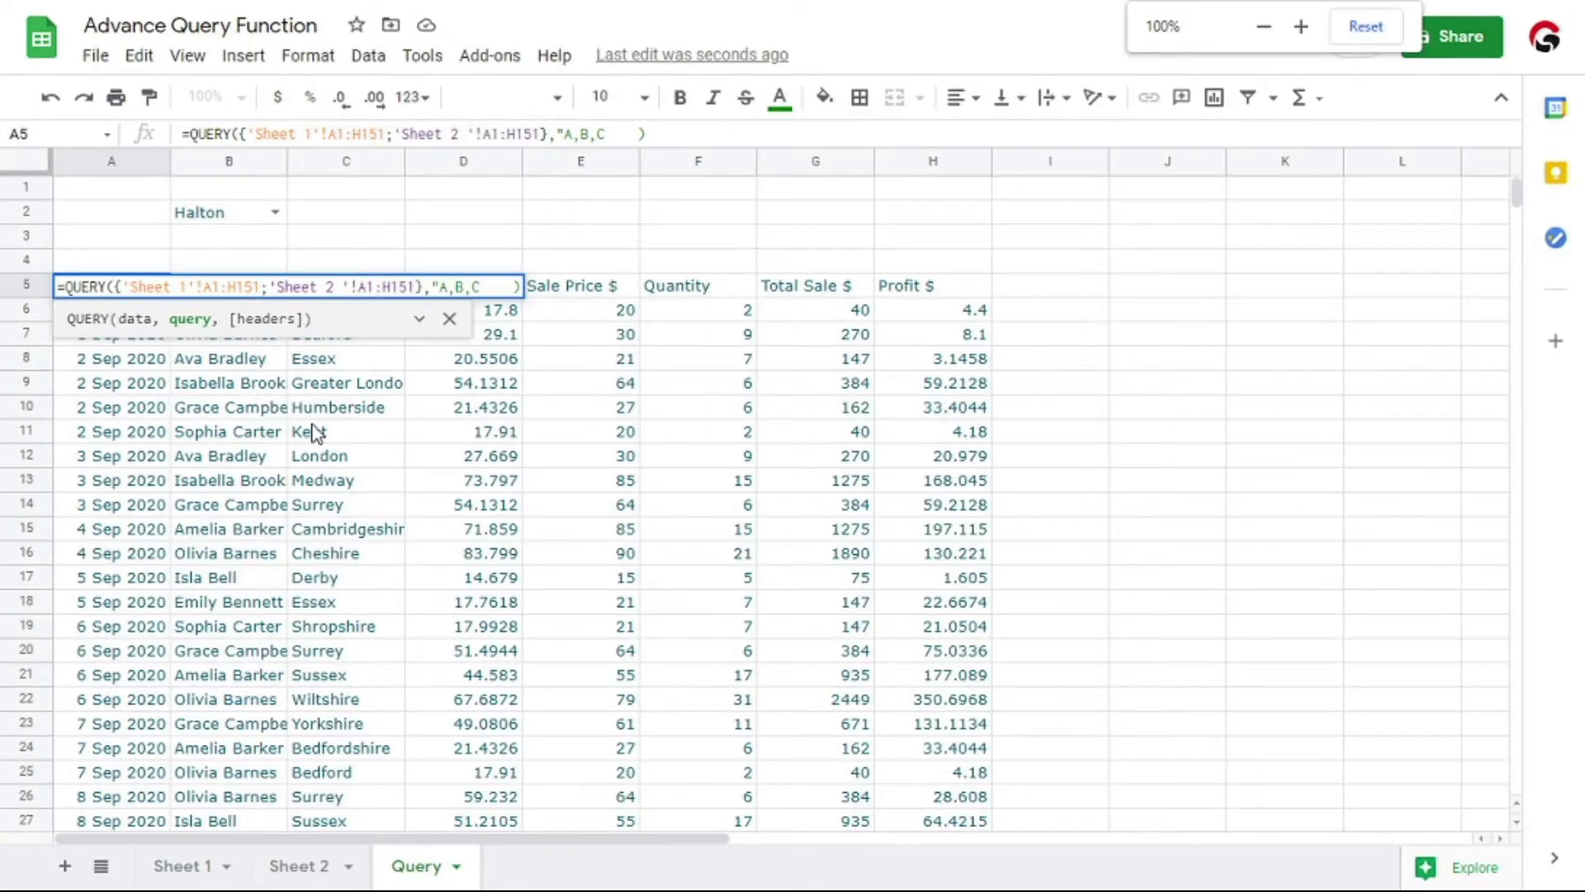
key(ctrl+plus)
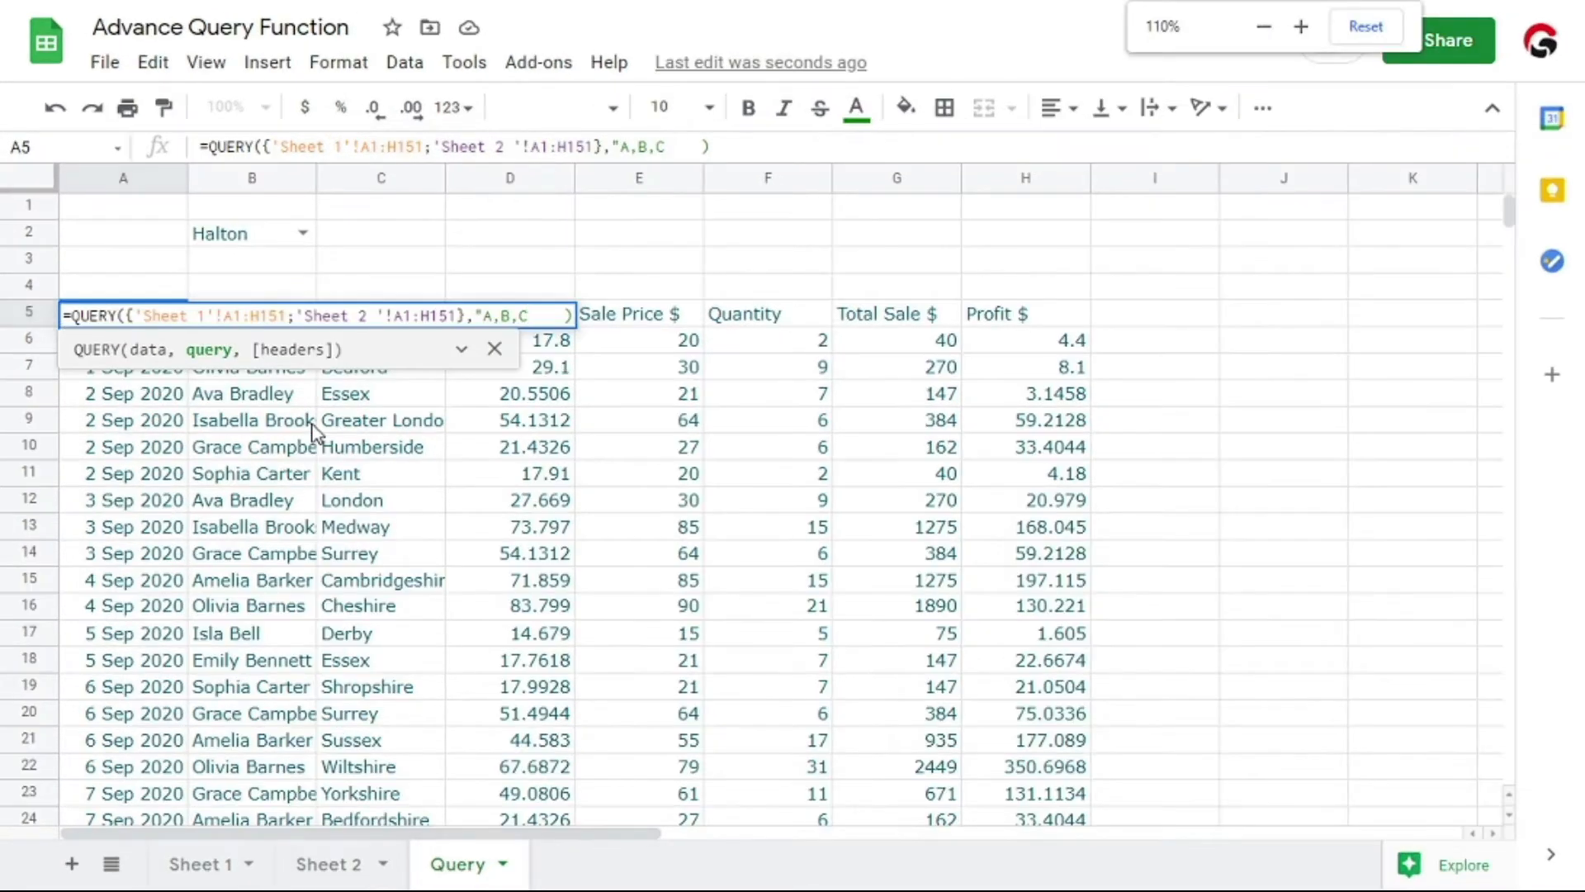
key(BackSpace)
key(BackSpace)
key(BackSpace)
key(BackSpace)
key(BackSpace)
List the columns Col1,Col2,Col3,Col4 in the query string of the A5 formula
text(Col)
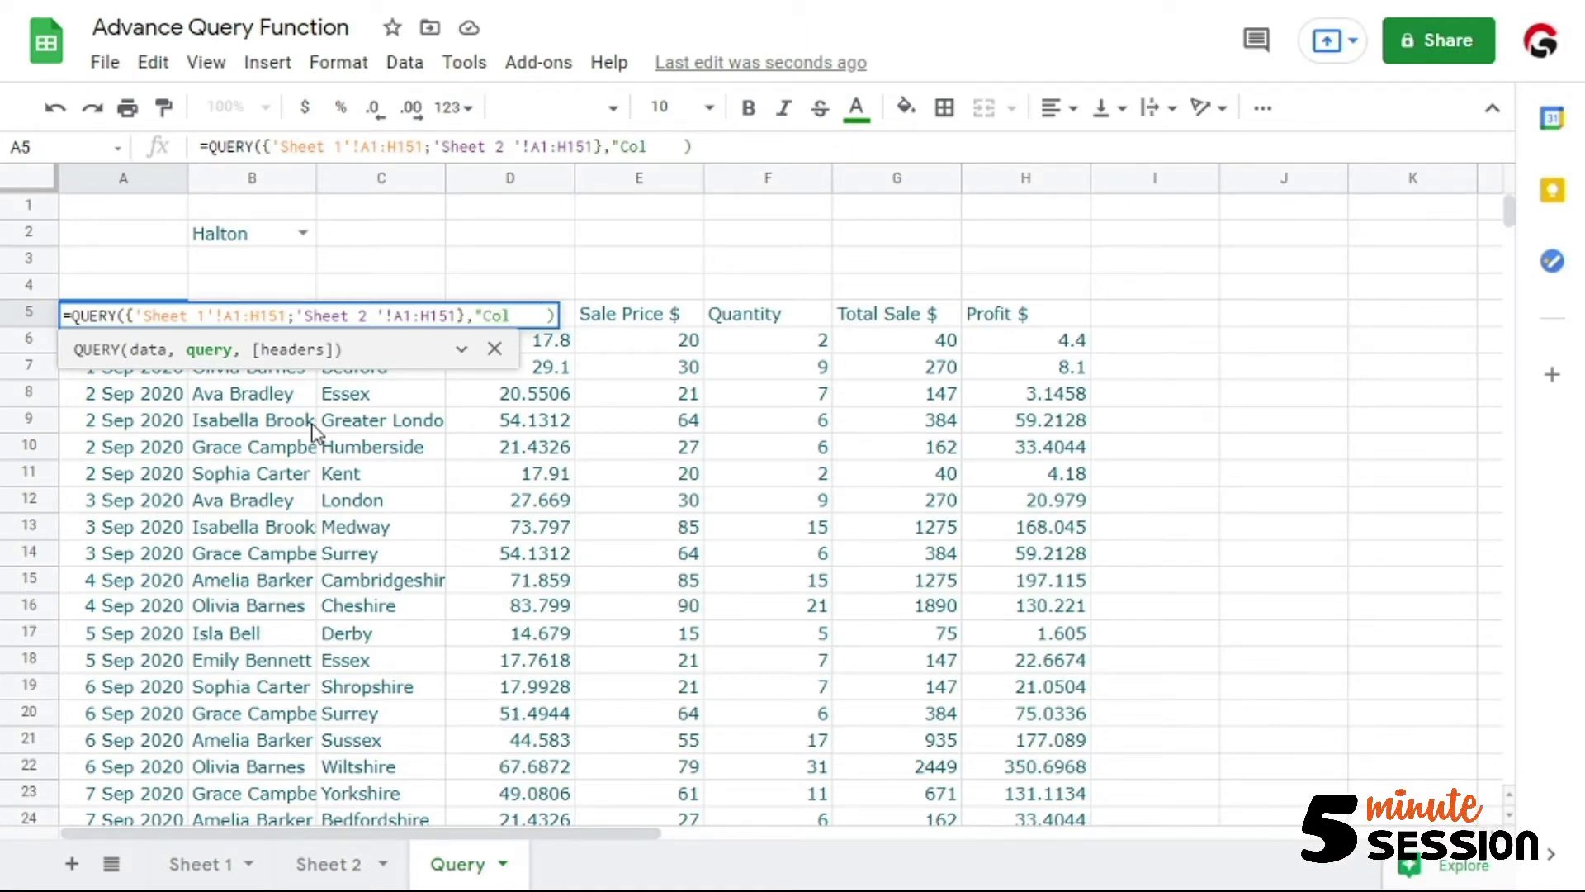
text(1)
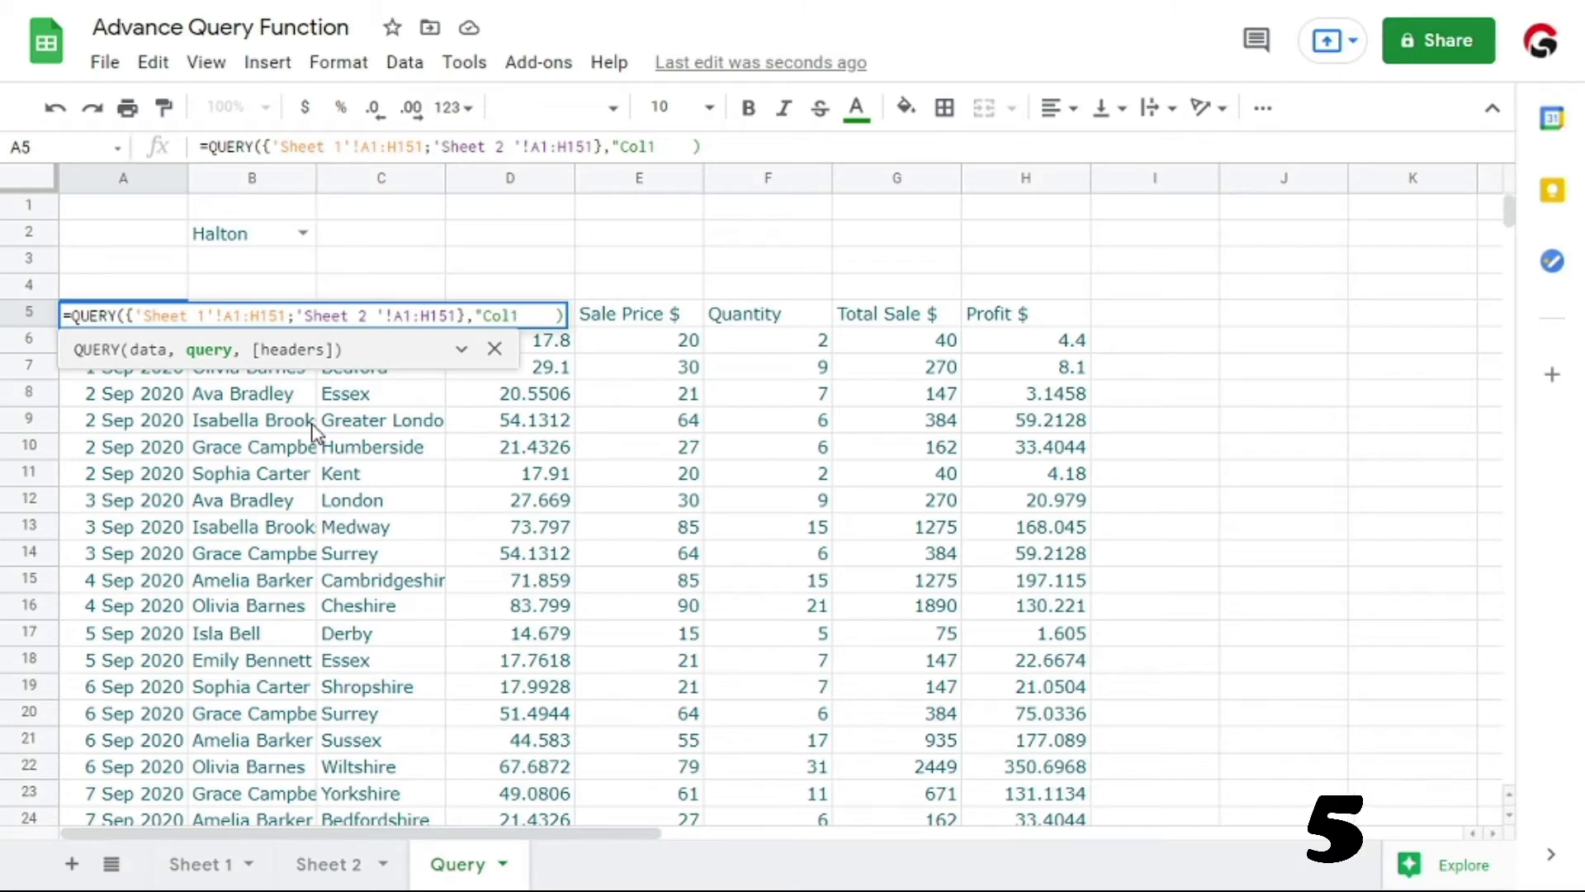
text(,Col)
text(2,Col)
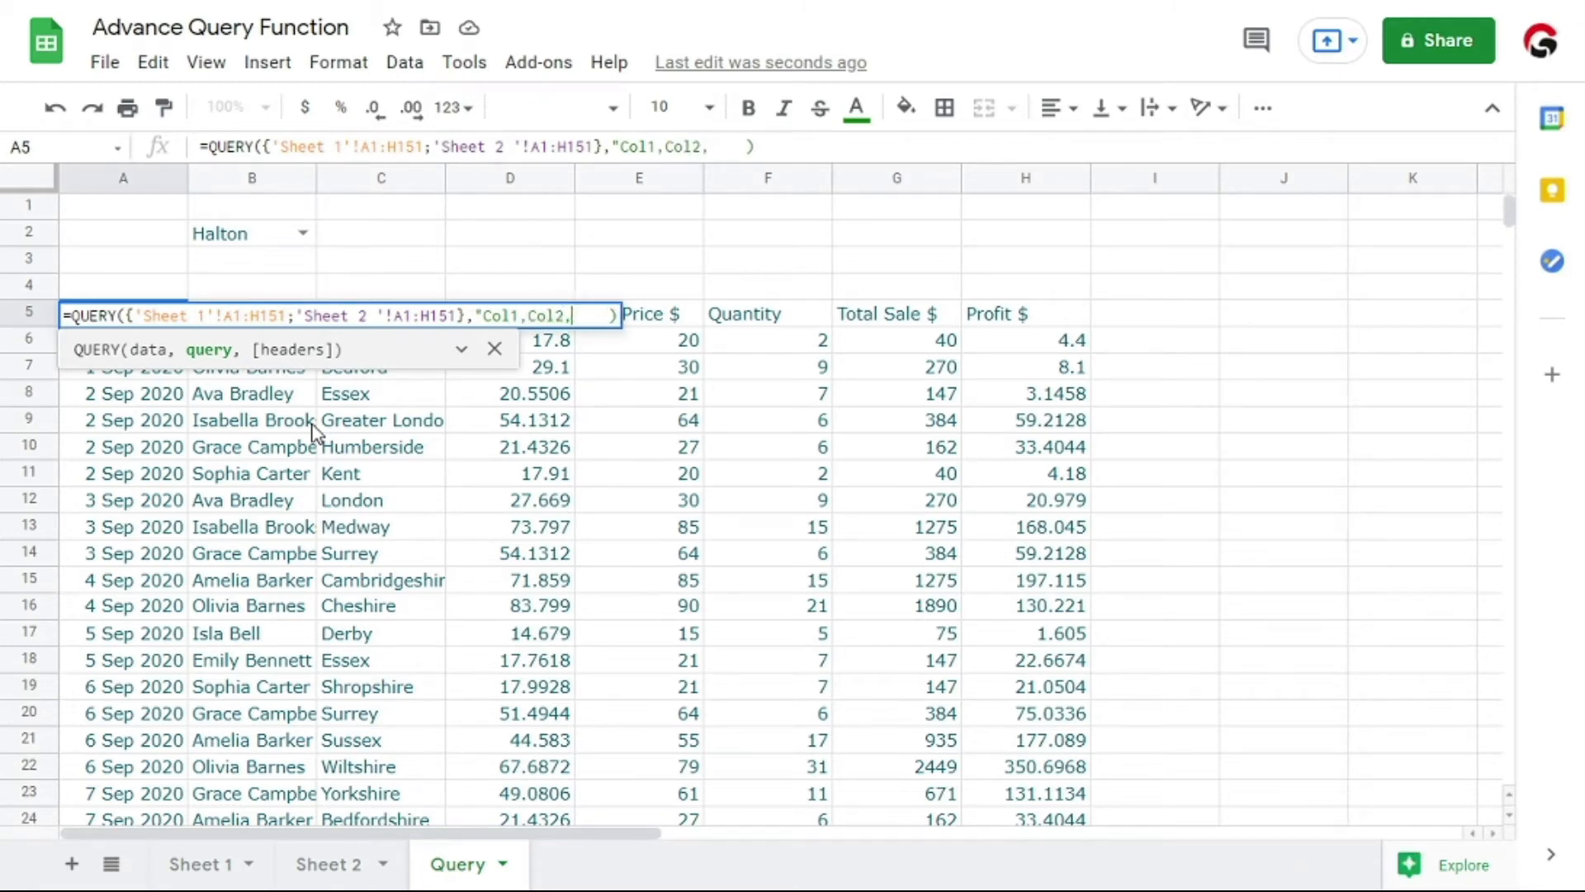
text(3,Col)
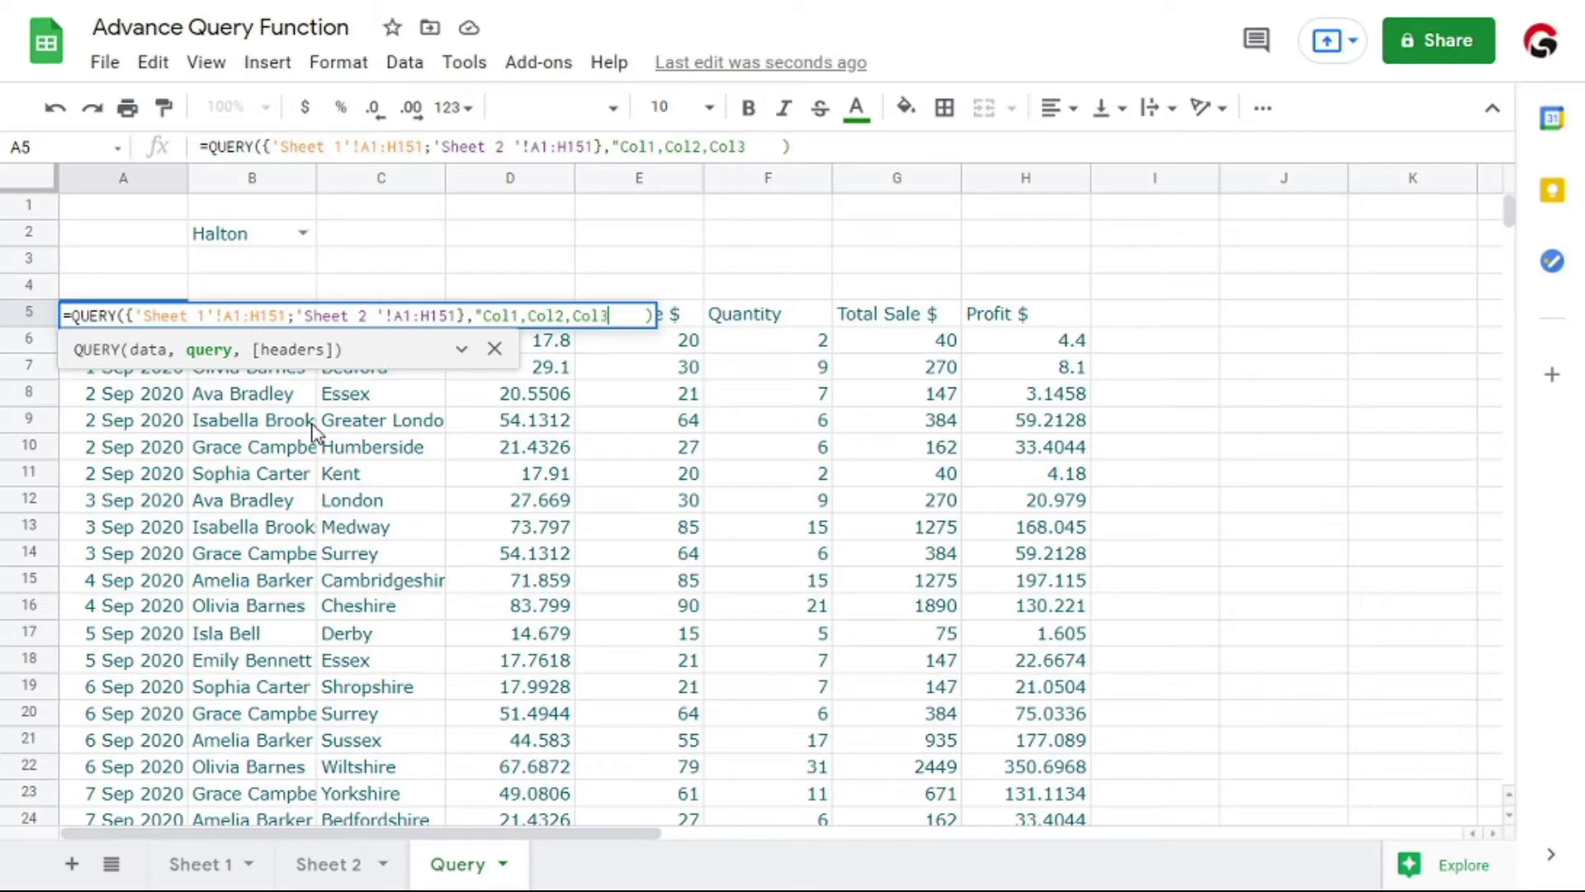
text(4,)
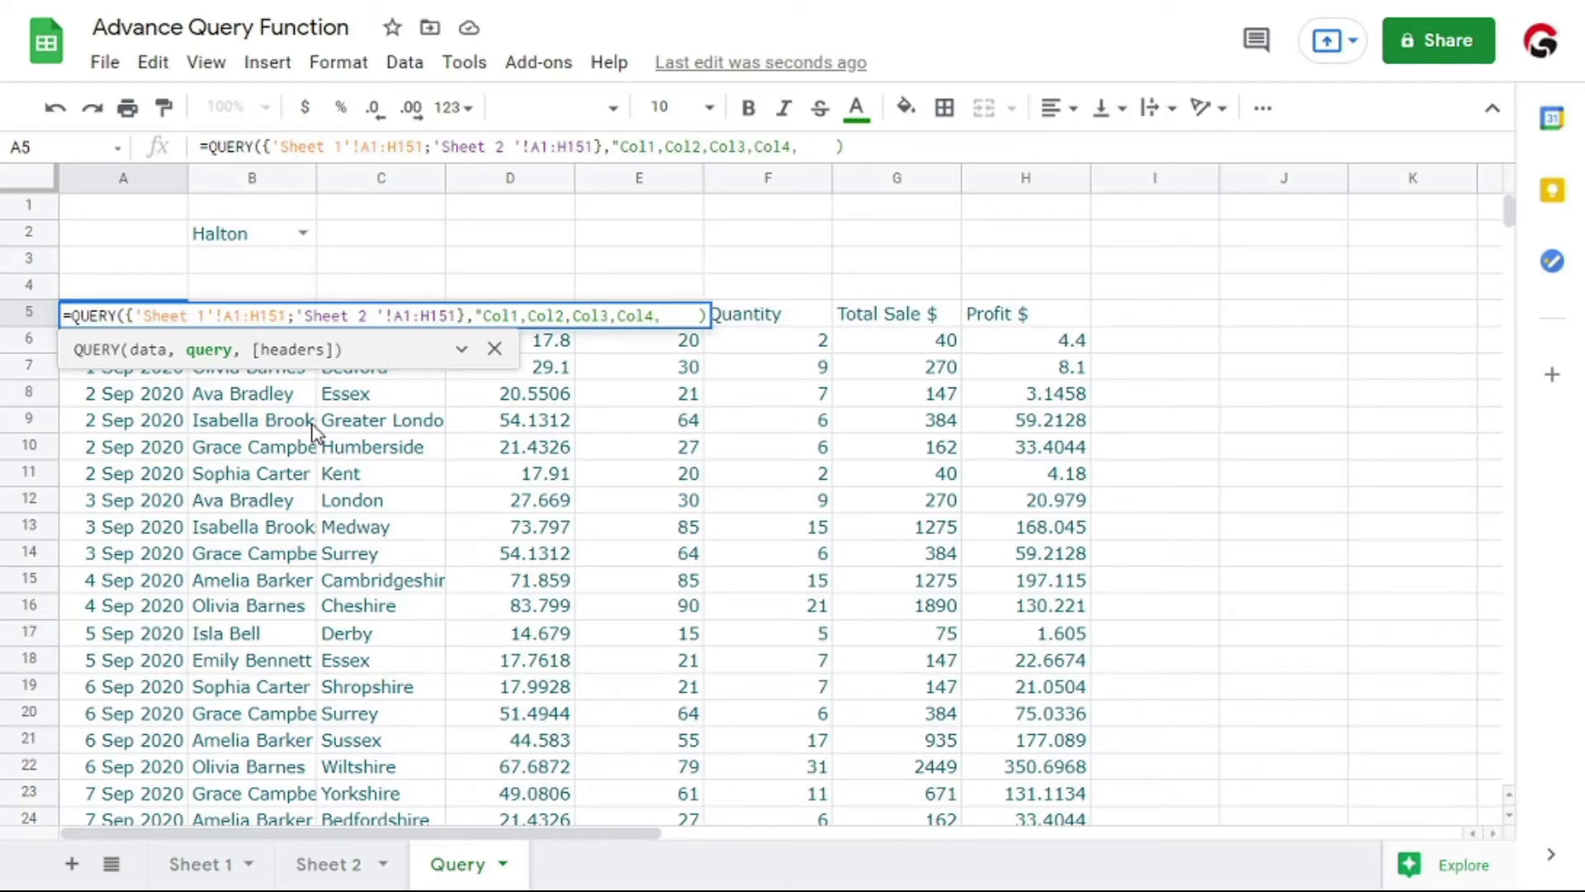
Complete the query string as select Col1,Col2,Col3,Col4,Col5,Col6,Col7,Col8
text(select Col1)
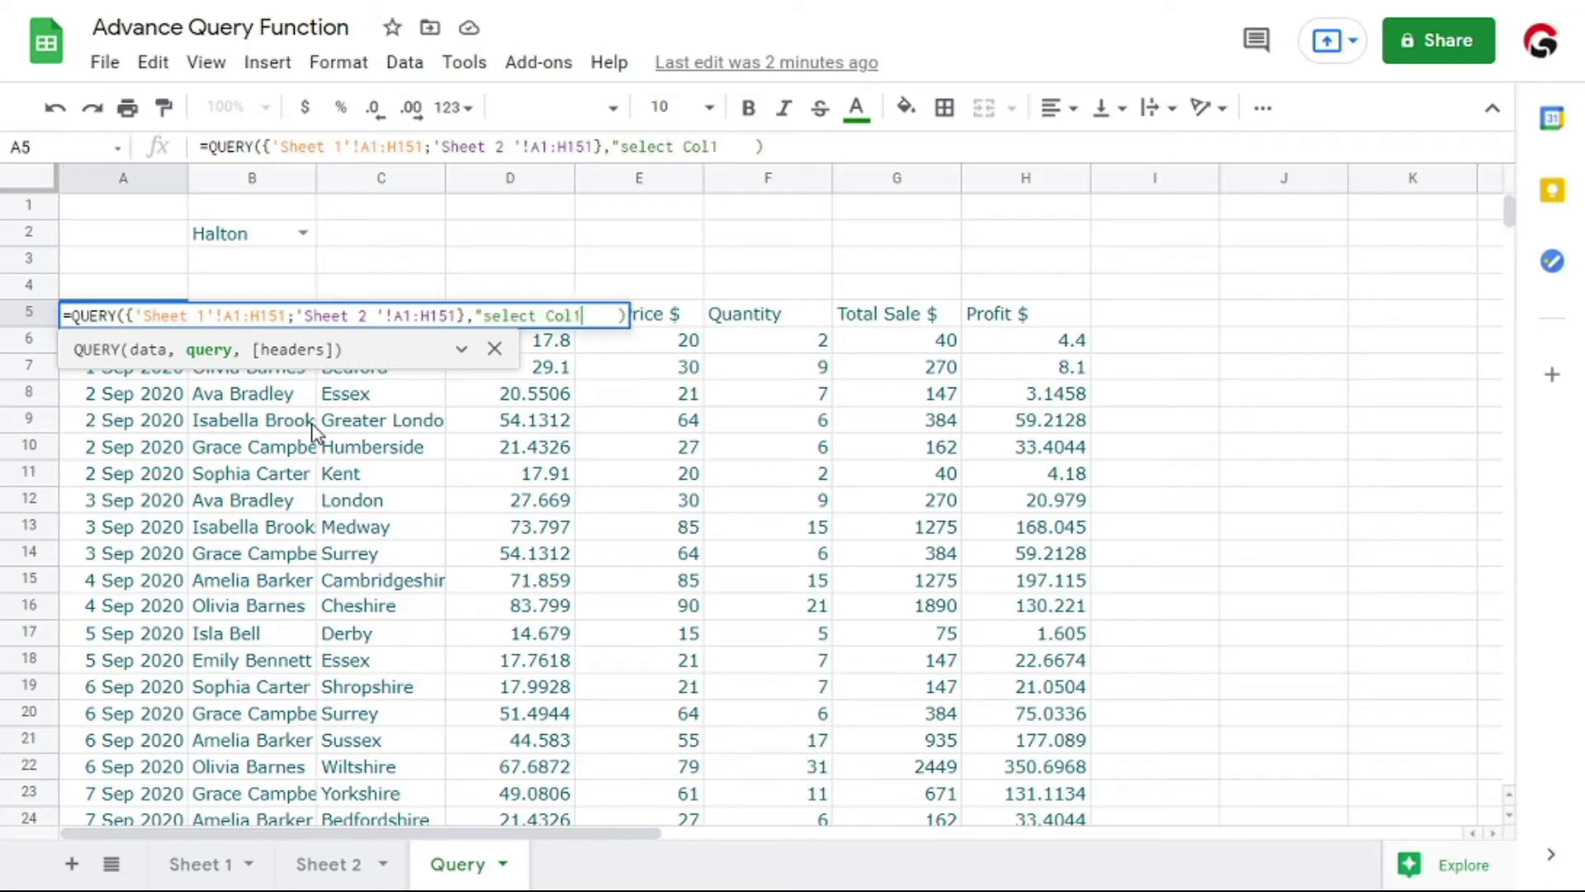
key(shift+Left)
key(shift+Left)
key(shift+Left)
key(shift+Left)
key(ctrl+c)
key(Right)
text(,)
key(ctrl+v)
key(BackSpace)
text(2,)
key(ctrl+v)
key(BackSpace)
text(3,)
key(ctrl+v)
key(BackSpace)
text(4,)
key(ctrl+v)
key(BackSpace)
text(5,)
key(ctrl+v)
key(BackSpace)
text(6,)
key(ctrl+v)
key(BackSpace)
text(7,)
key(ctrl+v)
key(BackSpace)
text(8)
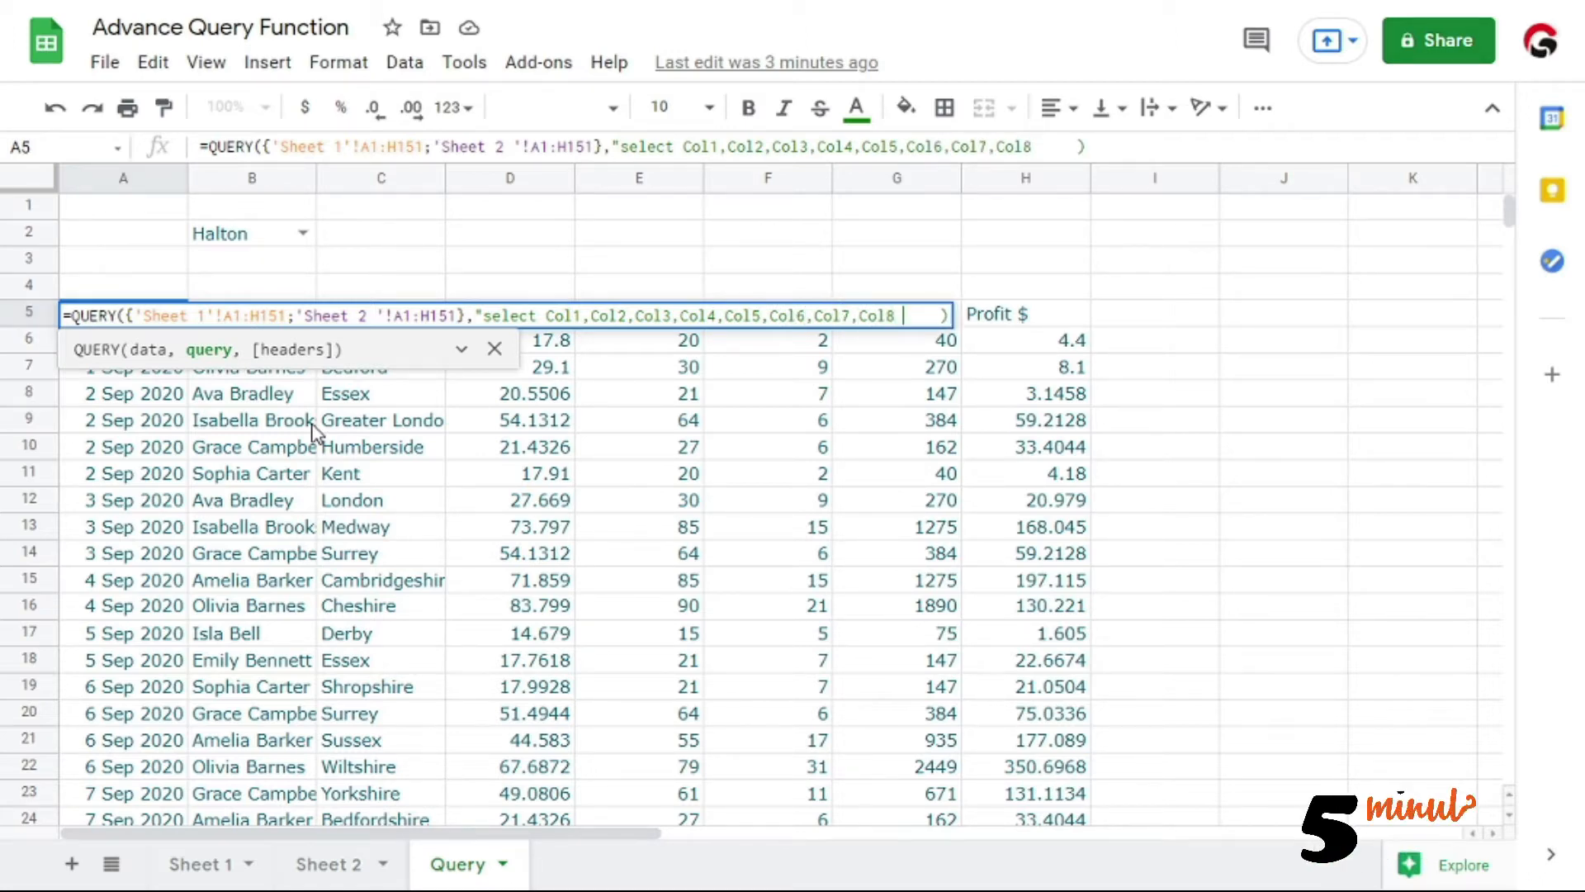
Remove the extra spaces after Col8, close the query string with a quotation mark and enter the formula
key(shift+Right)
key(shift+Right)
key(shift+Right)
key(shift+Right)
text(")
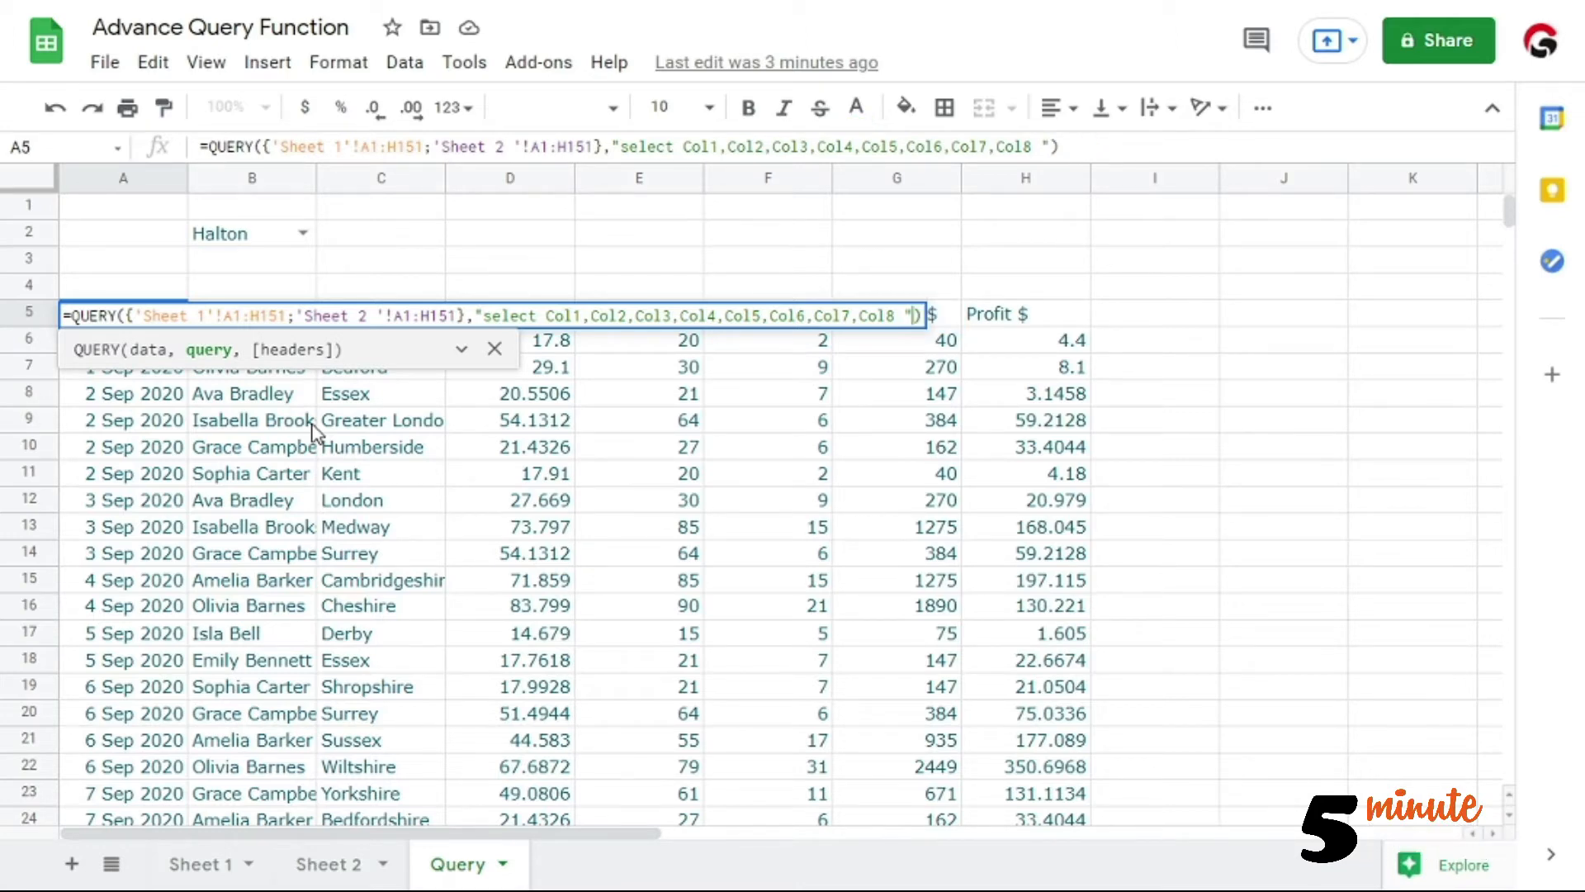
key(Return)
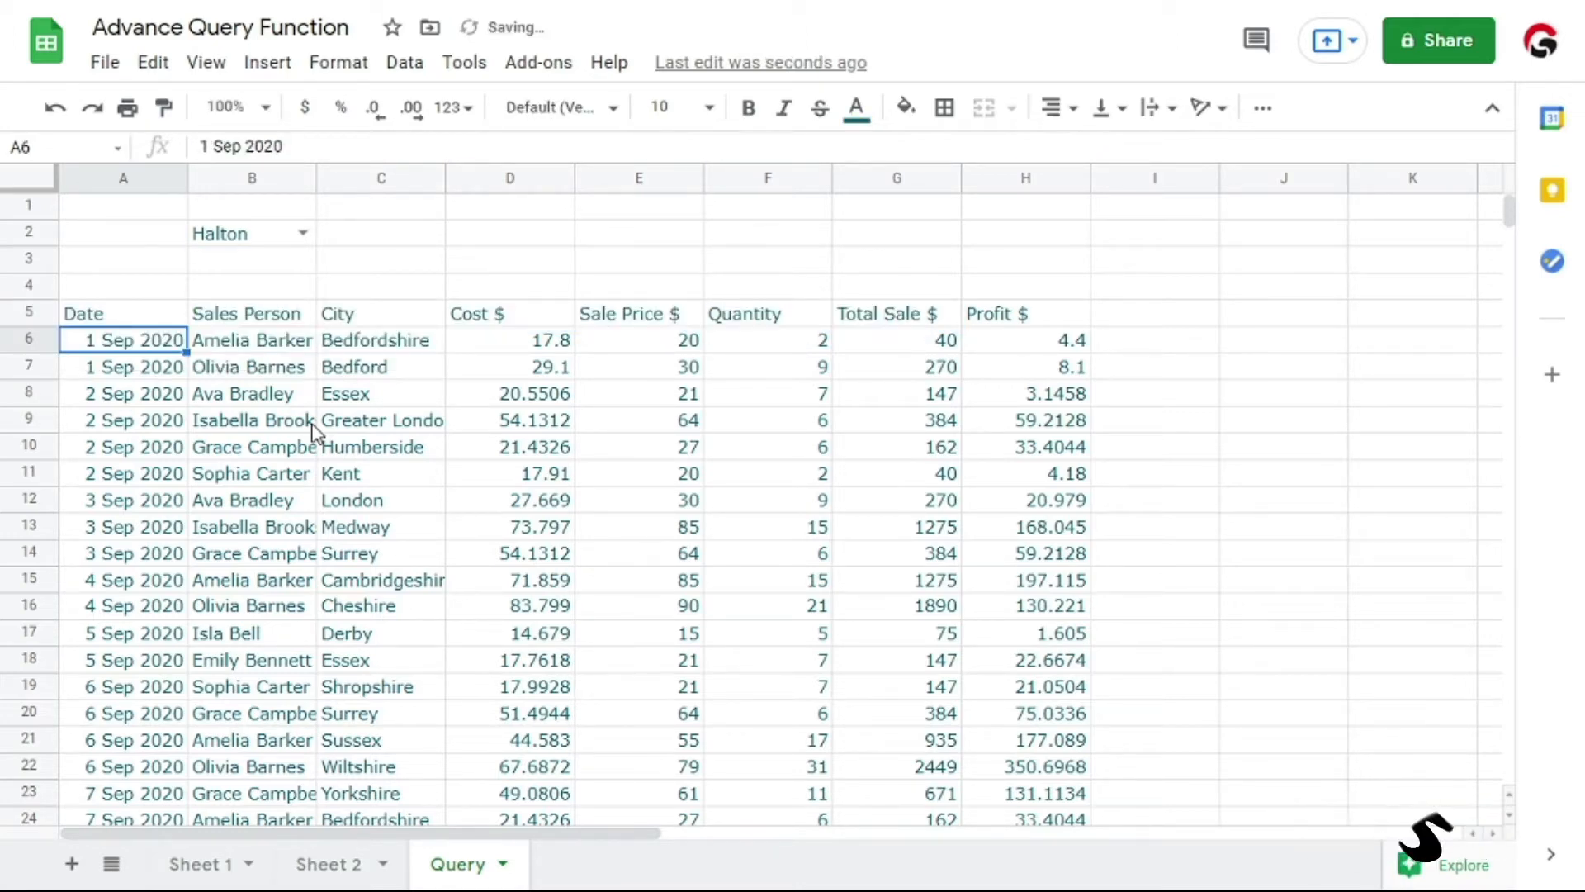
Extend the query string in the A5 formula after Col8 with where Col3 = and close it with a double quotation mark
key(Up)
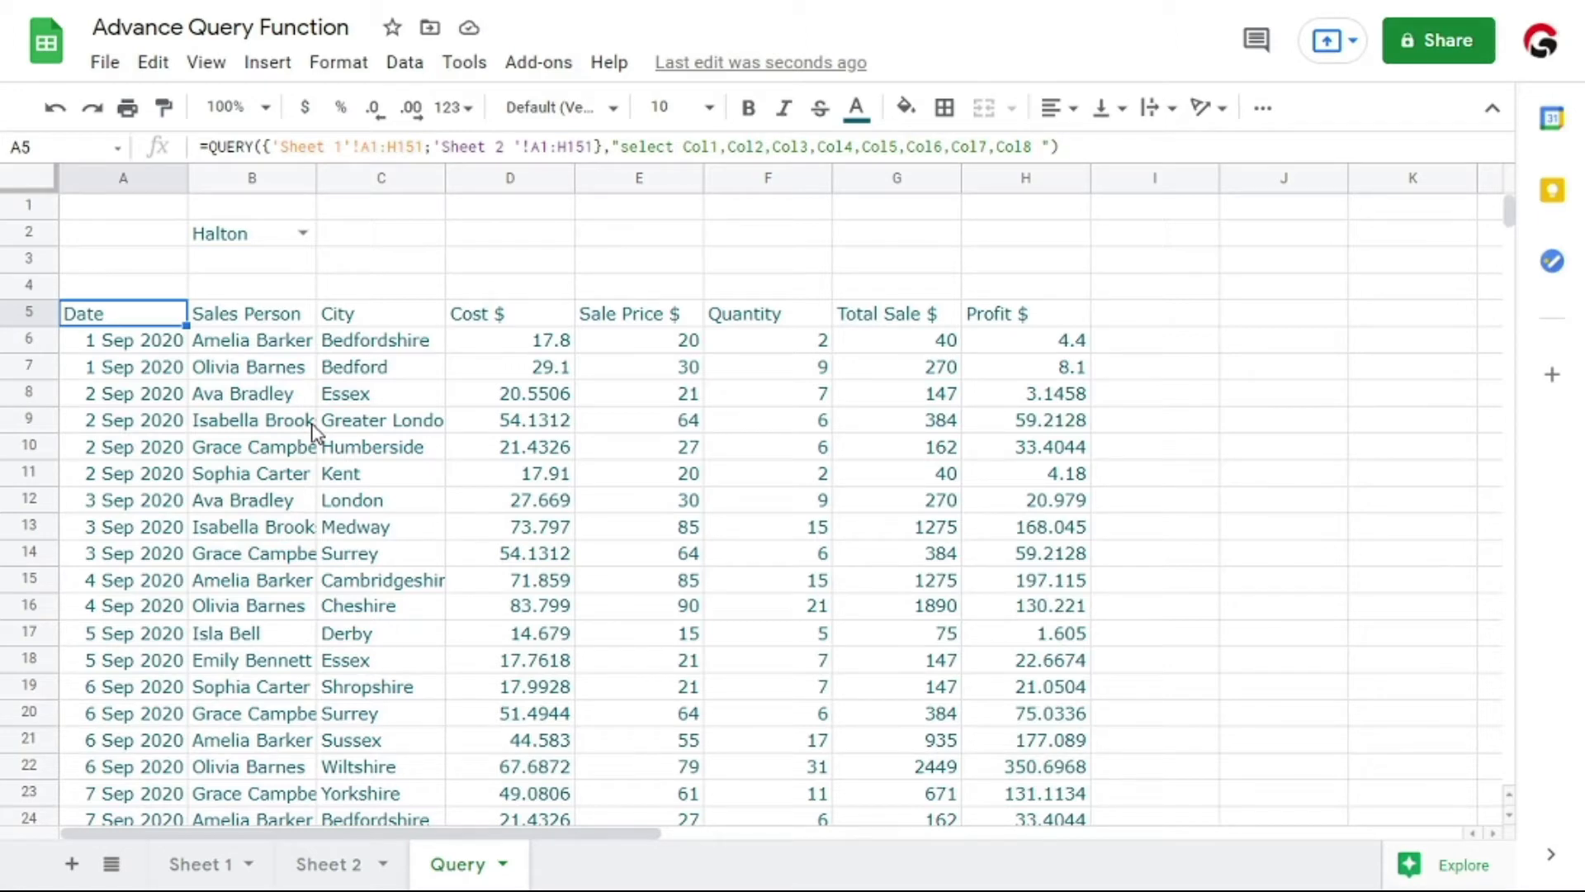
key(F2)
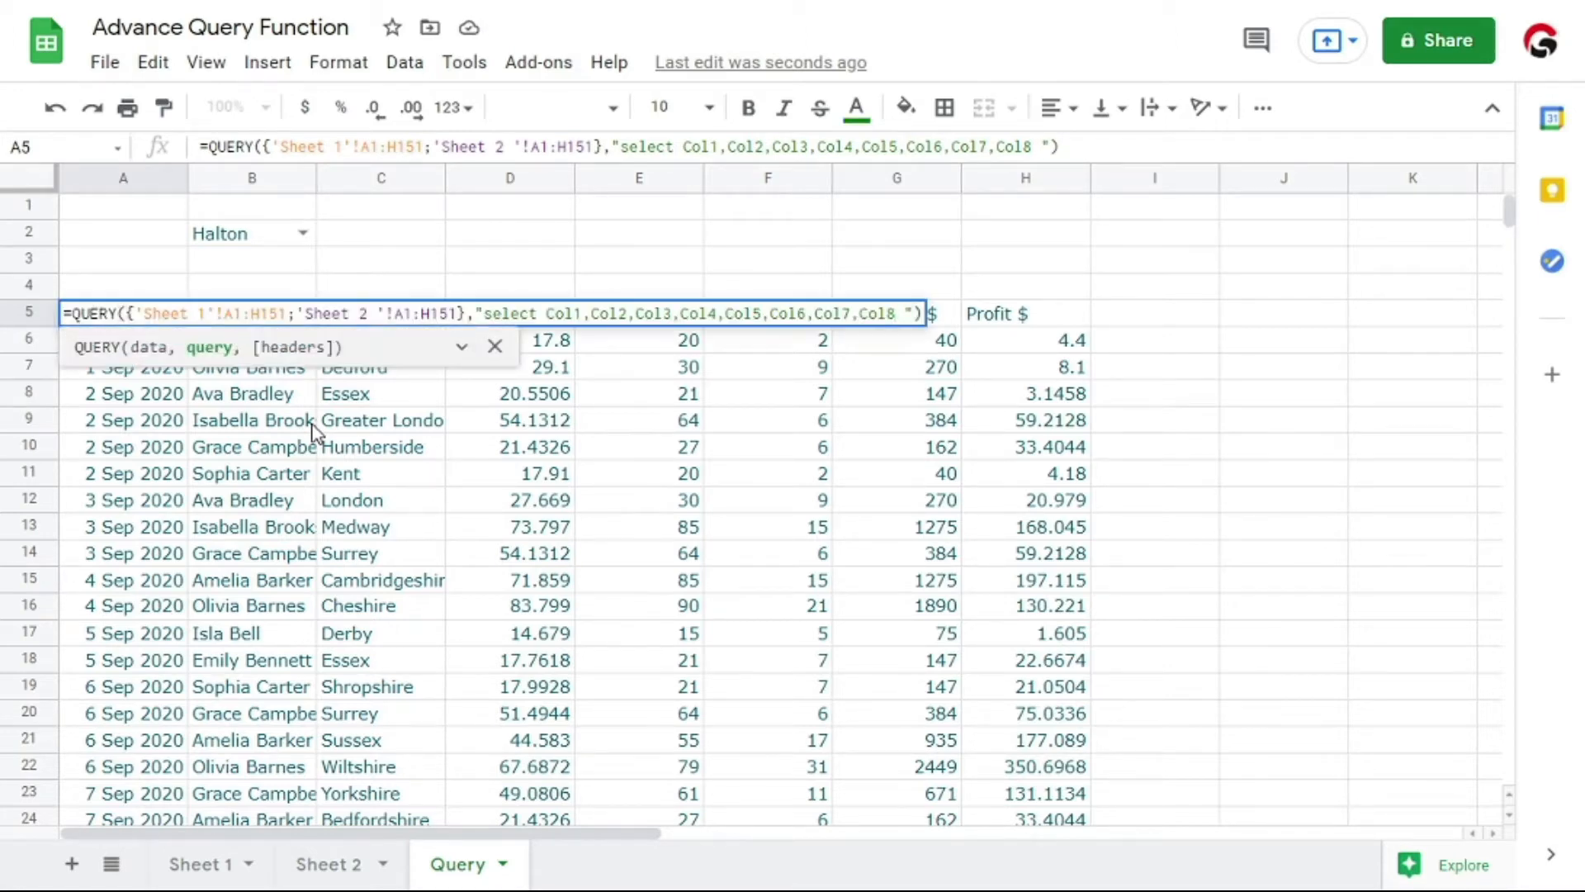
key(Escape)
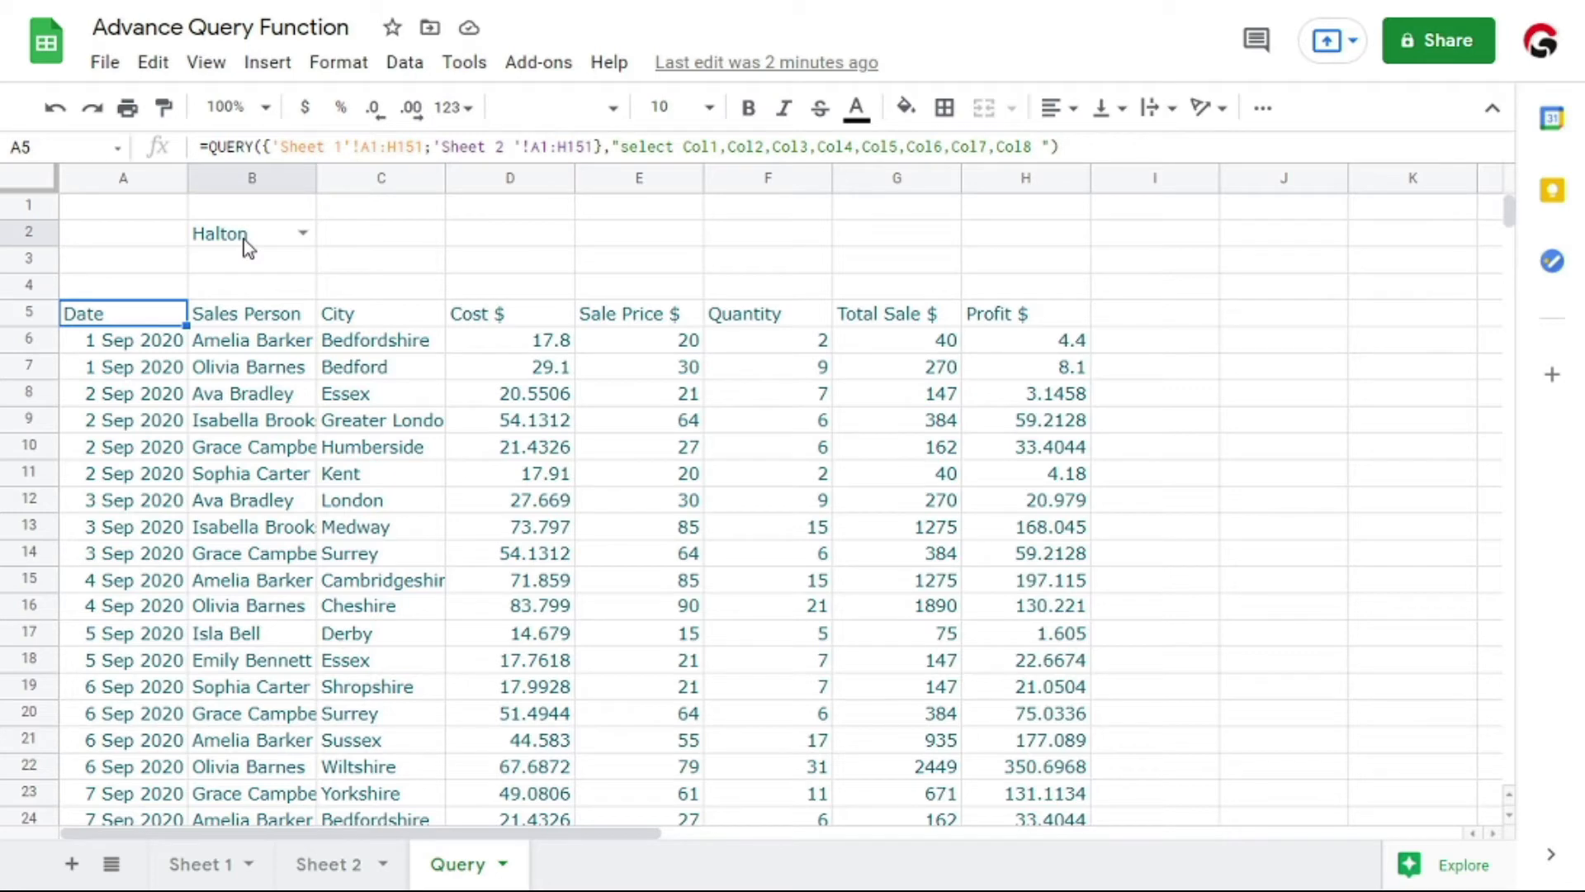
key(F2)
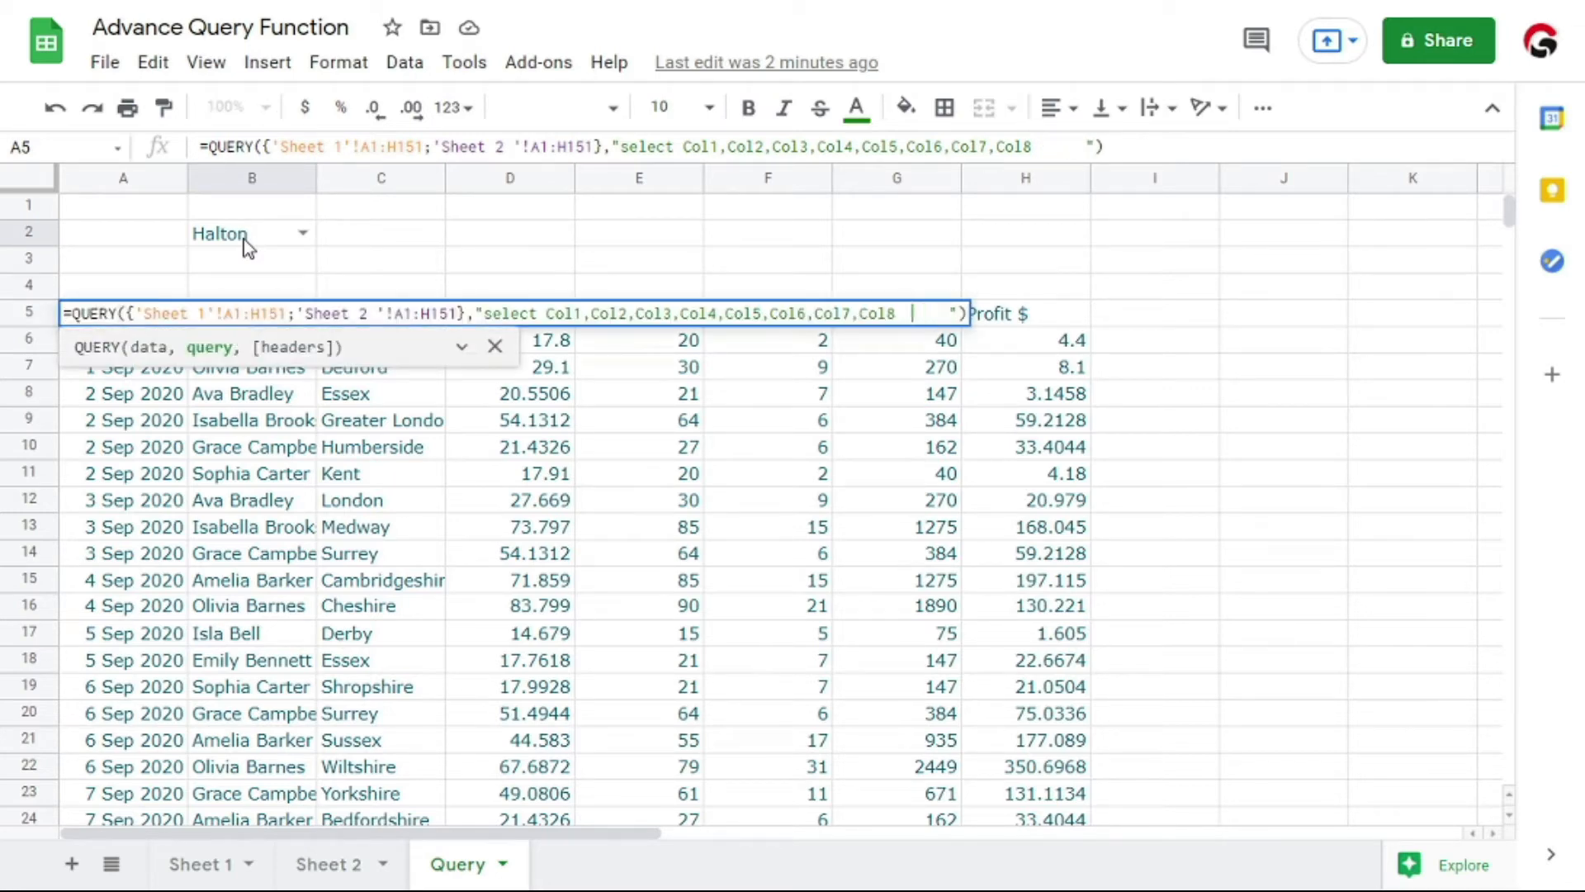
text(where )
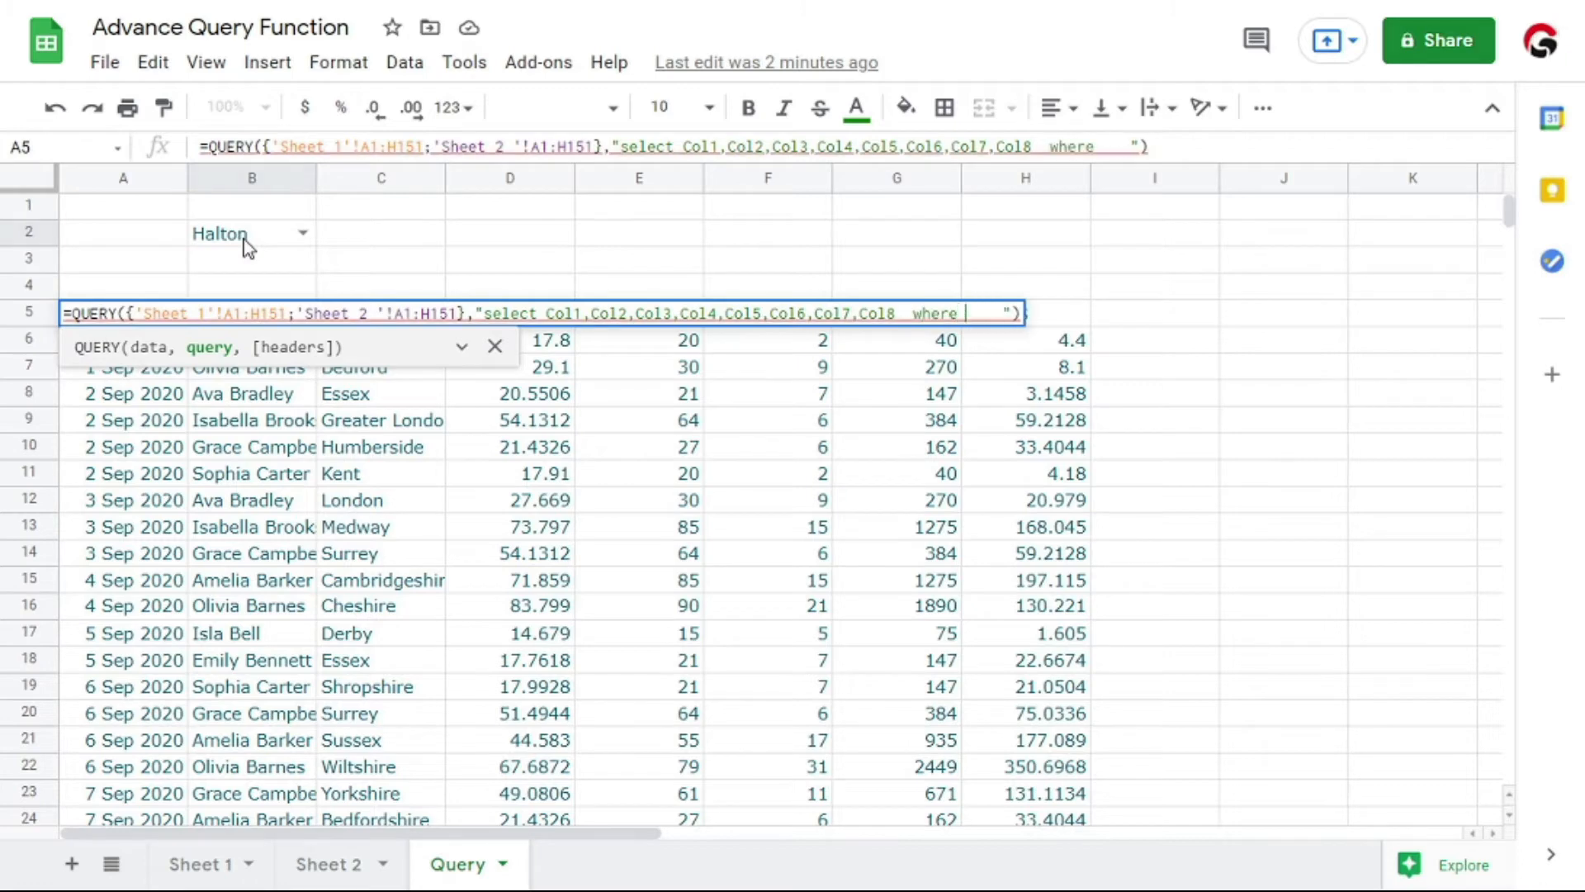
text(Col3 )
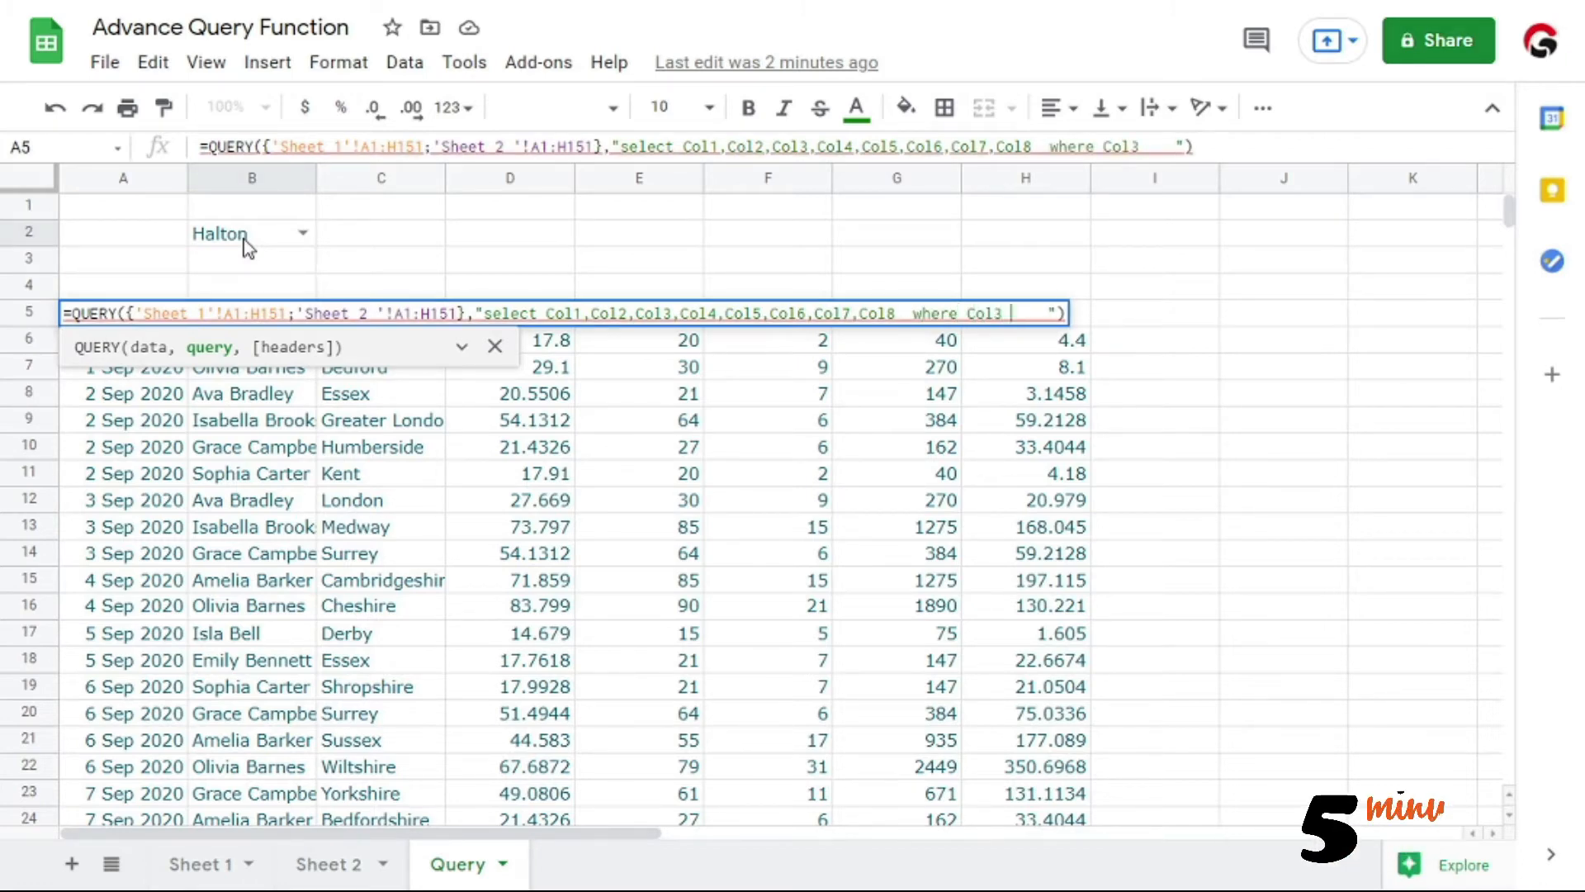
text(= ")
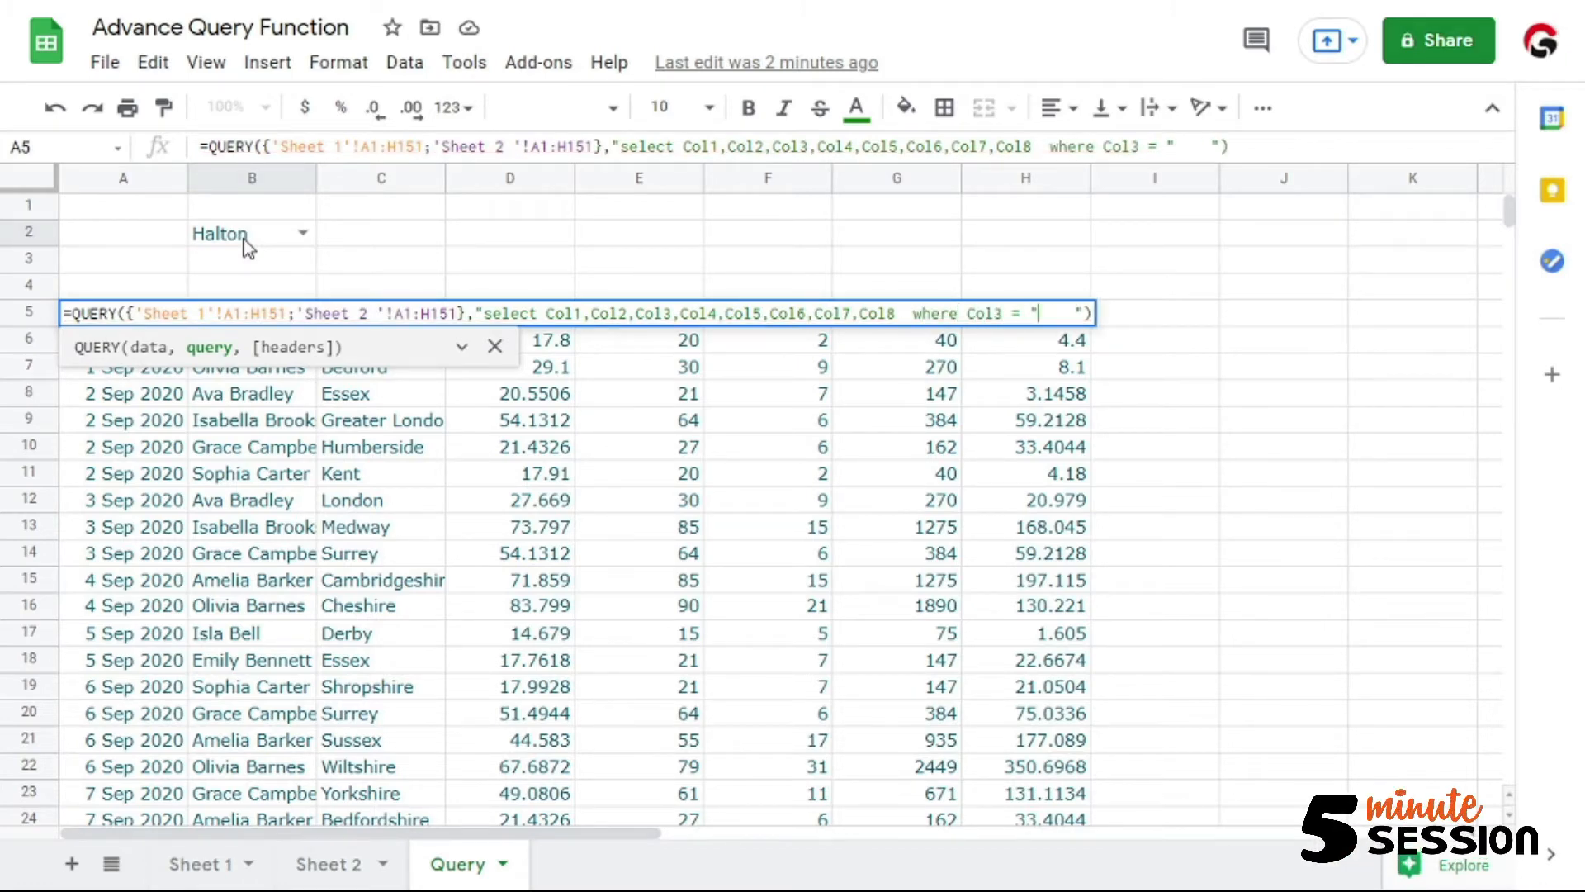
text(&)
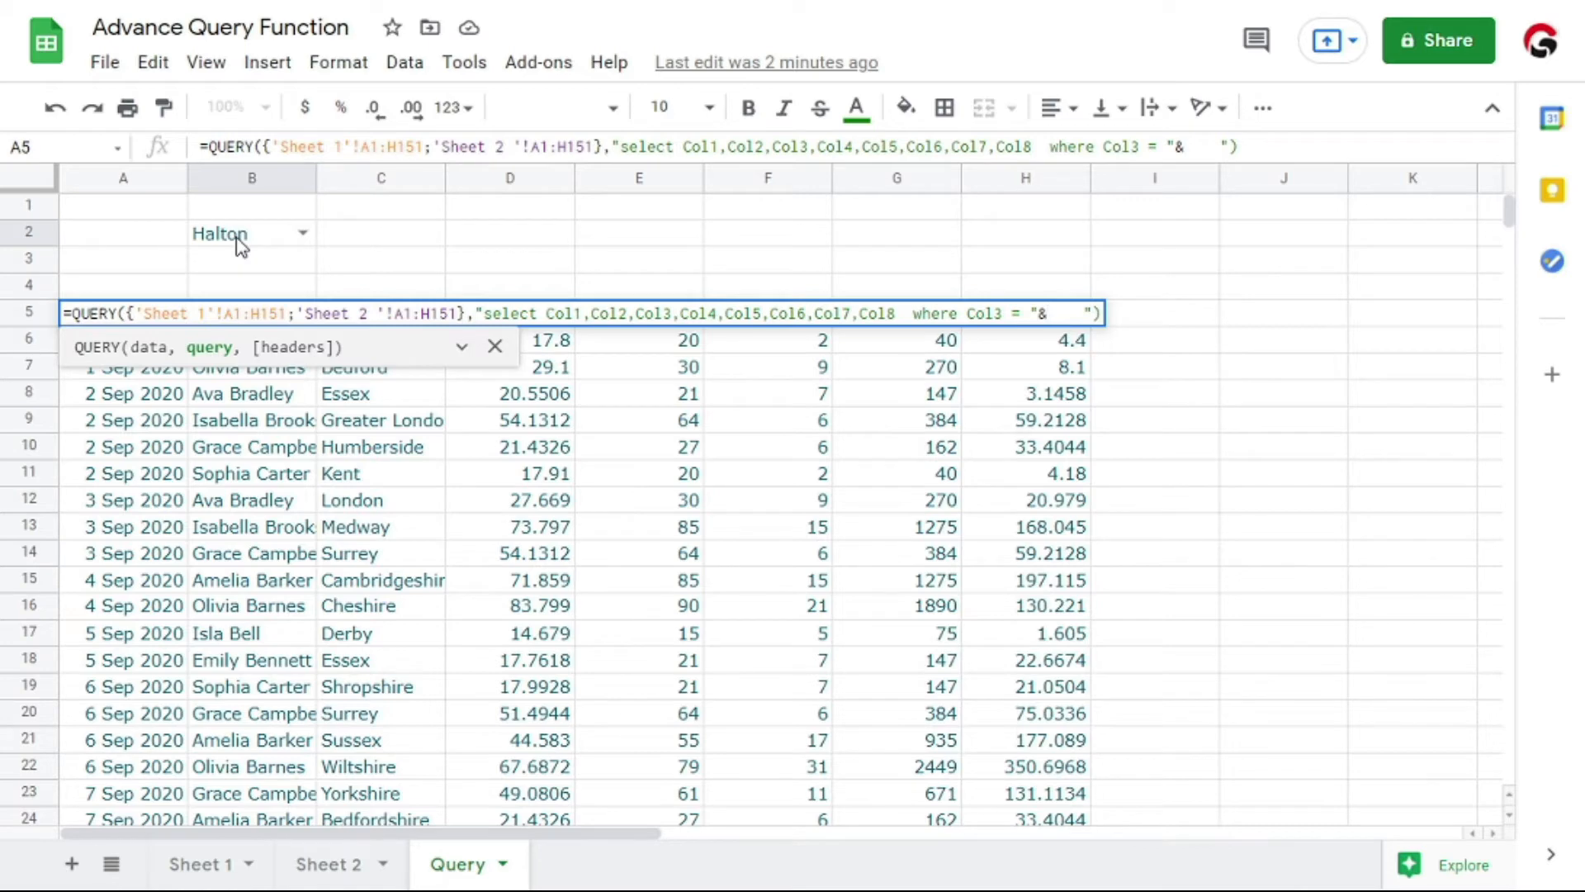
Join the city cell to the A5 query string as &B2&" and enter the formula
click(241, 246)
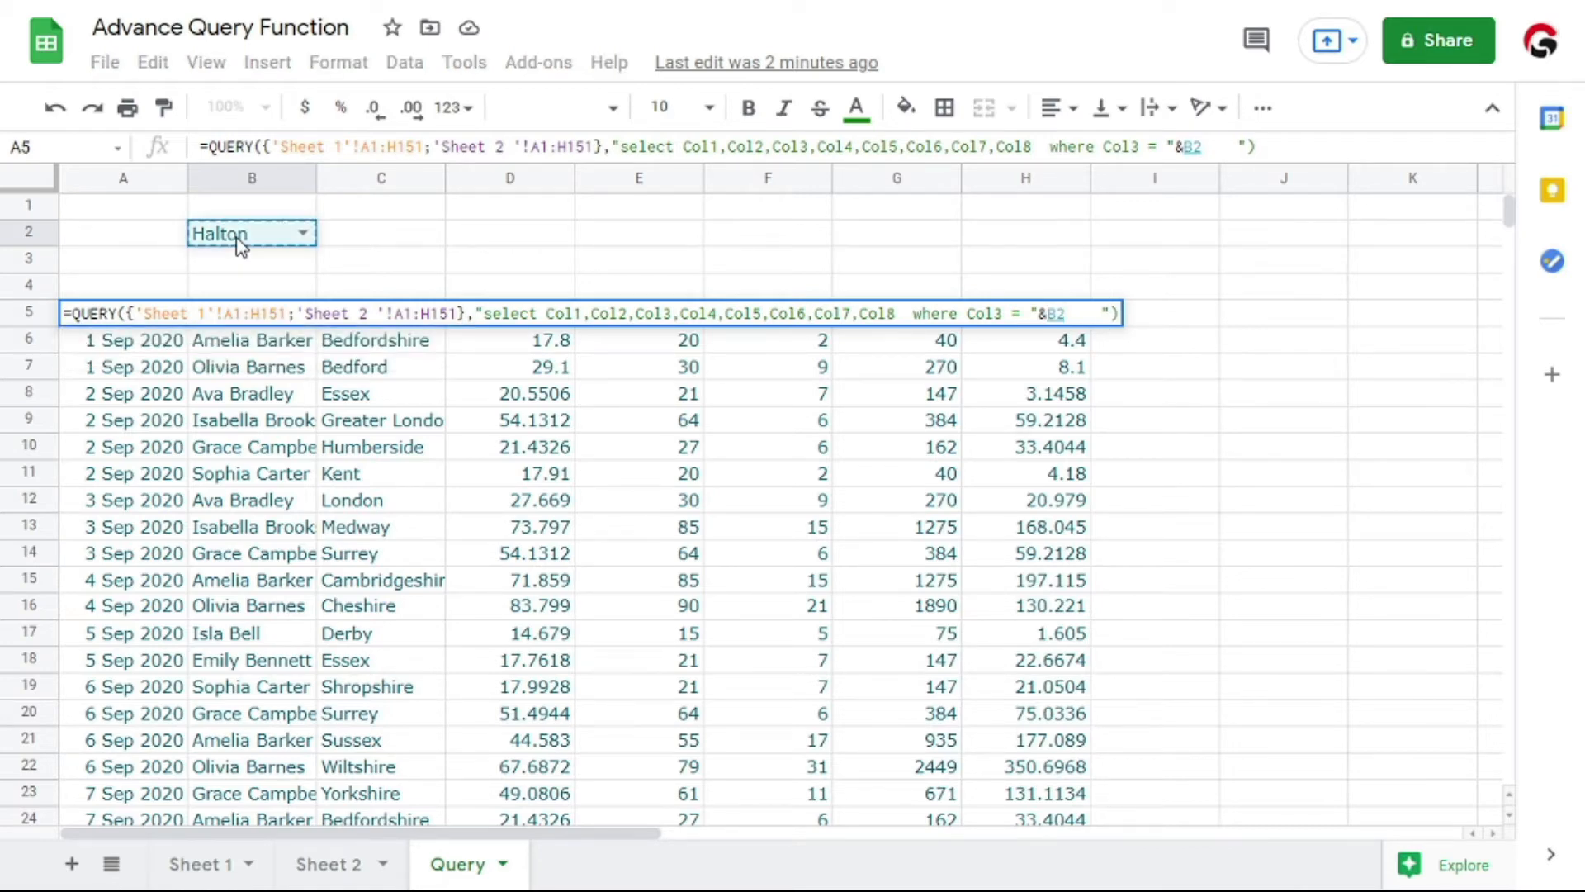
text(&")
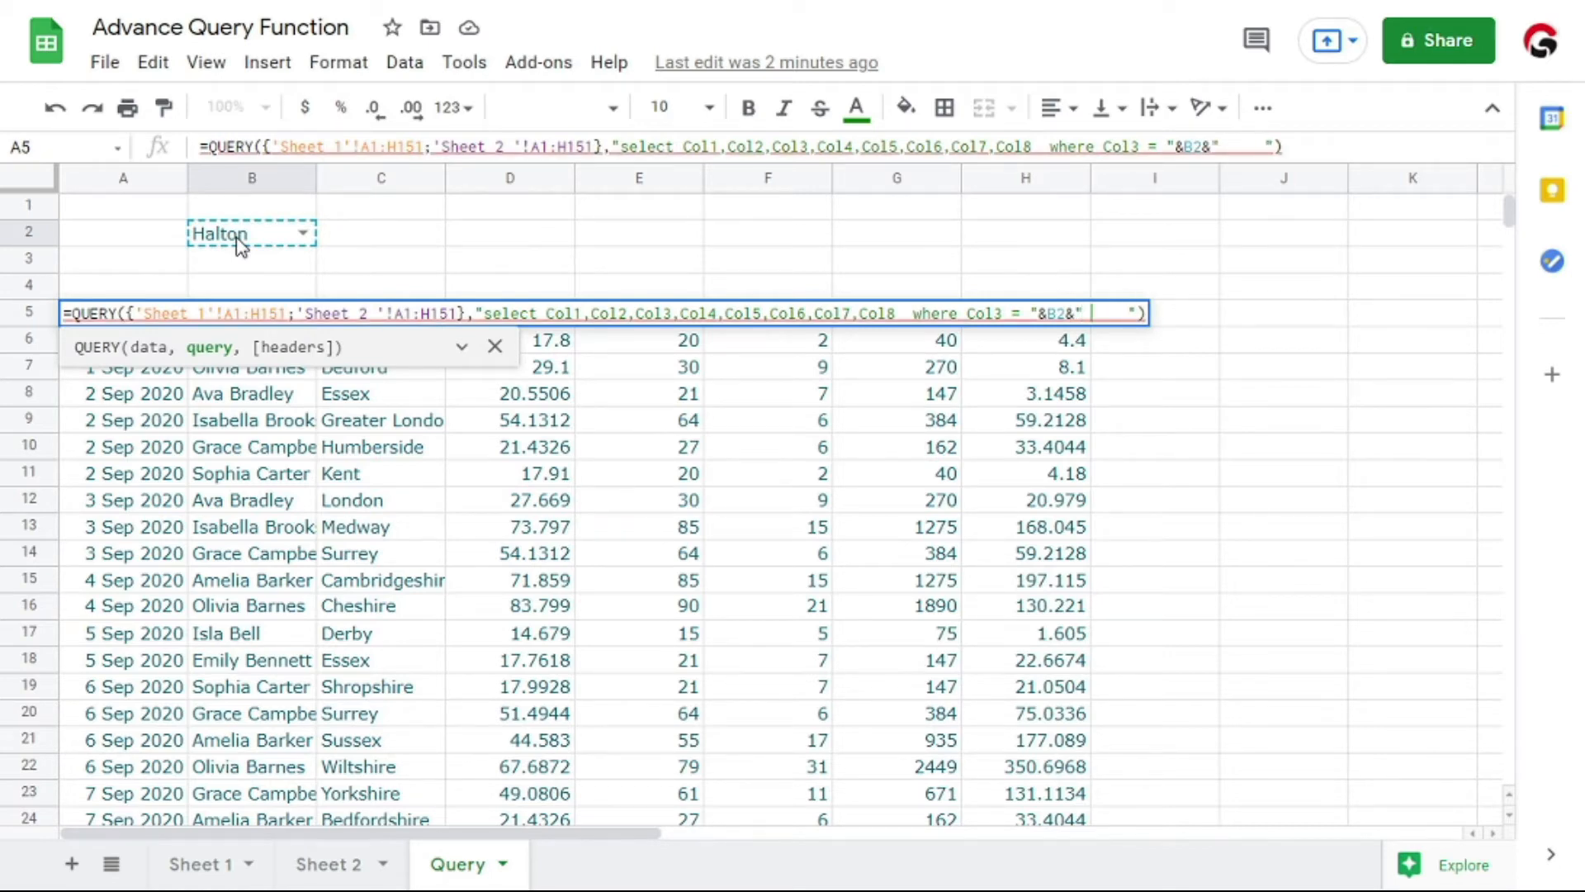
key(Return)
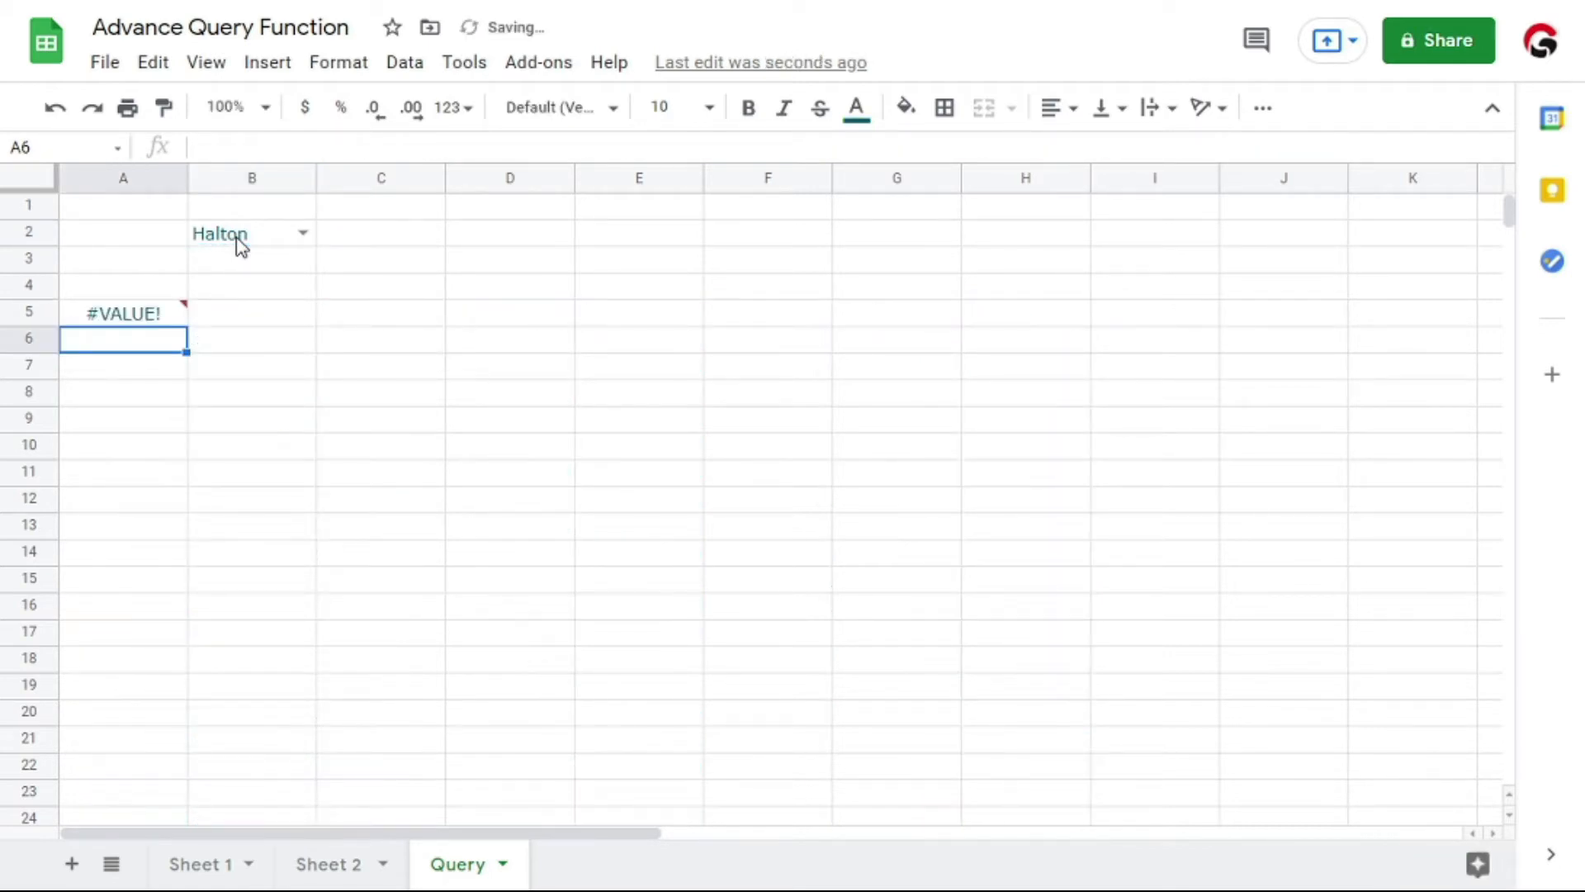
Insert a single quote after Col3 = in the A5 formula, just before the double quotation mark that precedes &B2
key(Up)
mouse_move(136, 322)
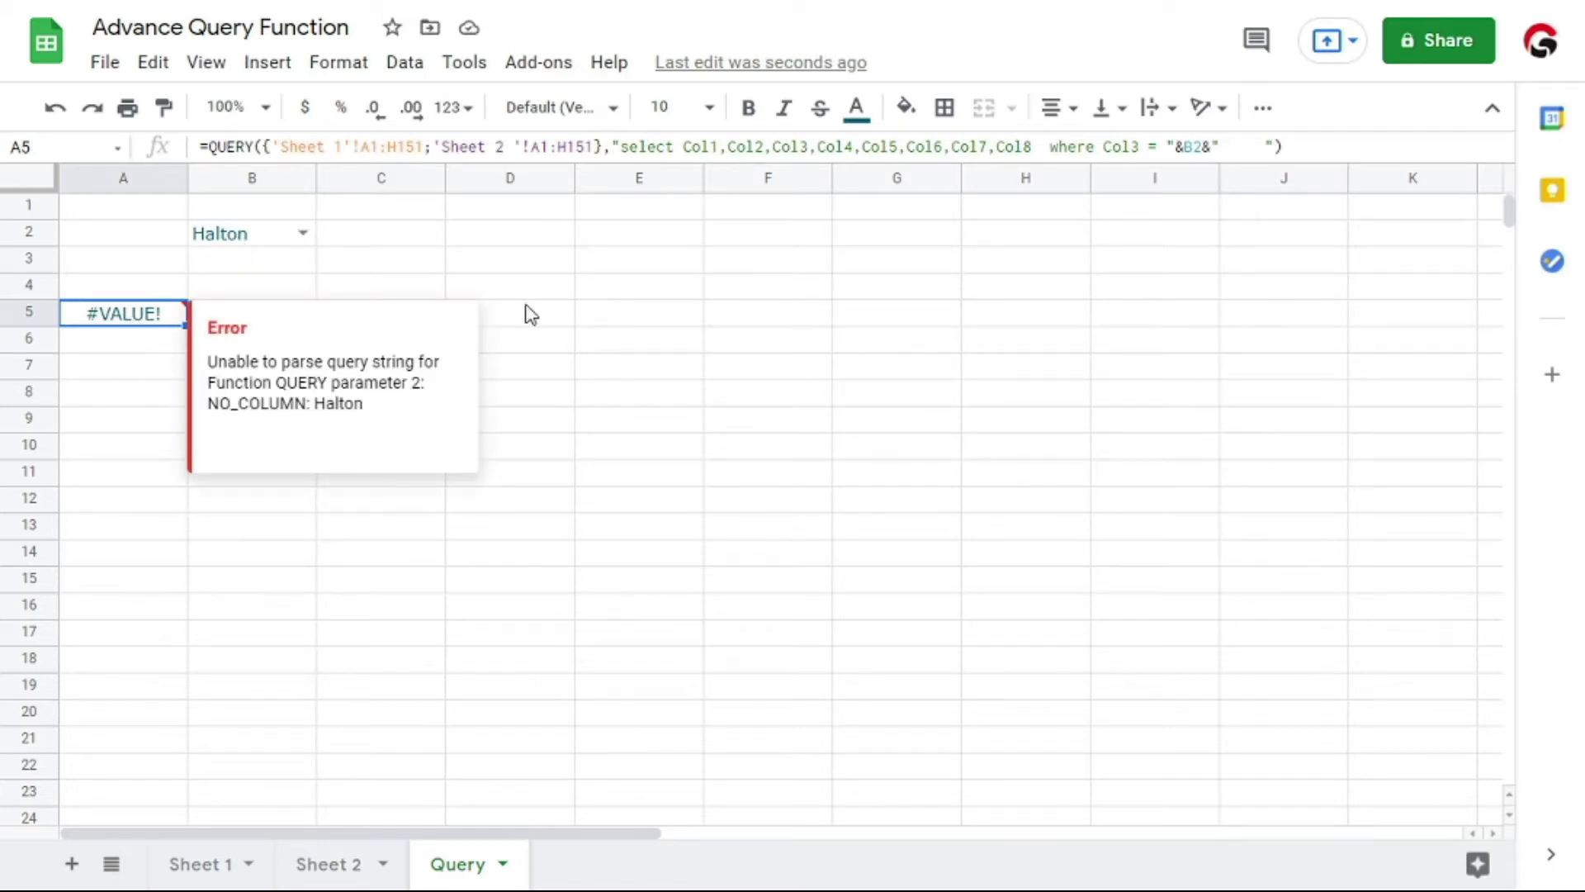
key(Return)
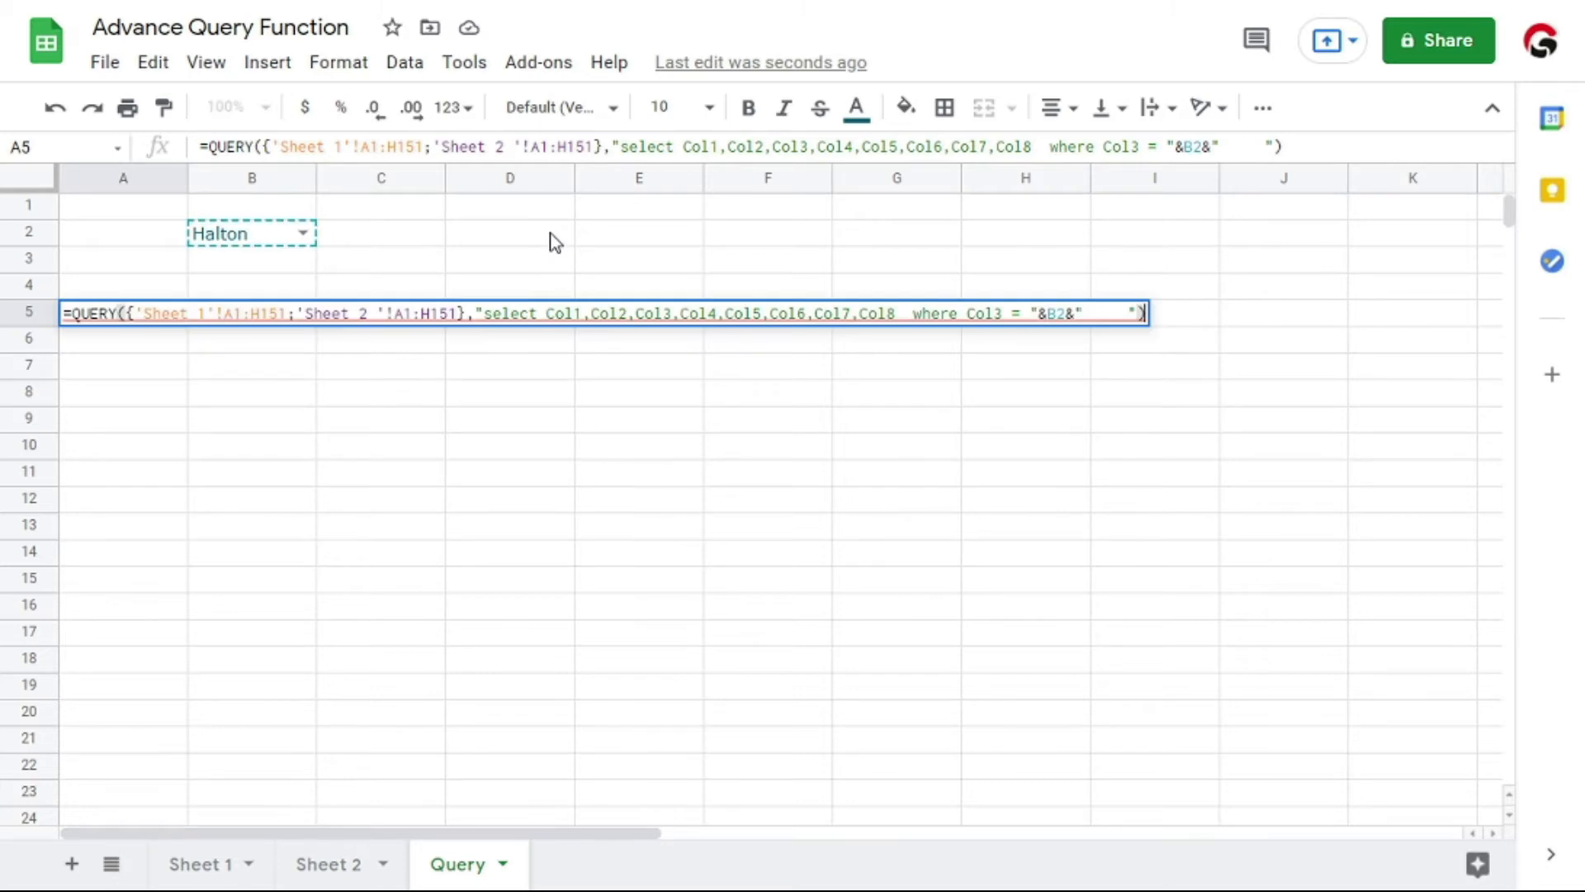
key(Left)
key(Left)
key(Left)
key(Left)
key(Left)
key(Left)
key(Left)
key(Left)
key(Left)
key(Left)
key(Left)
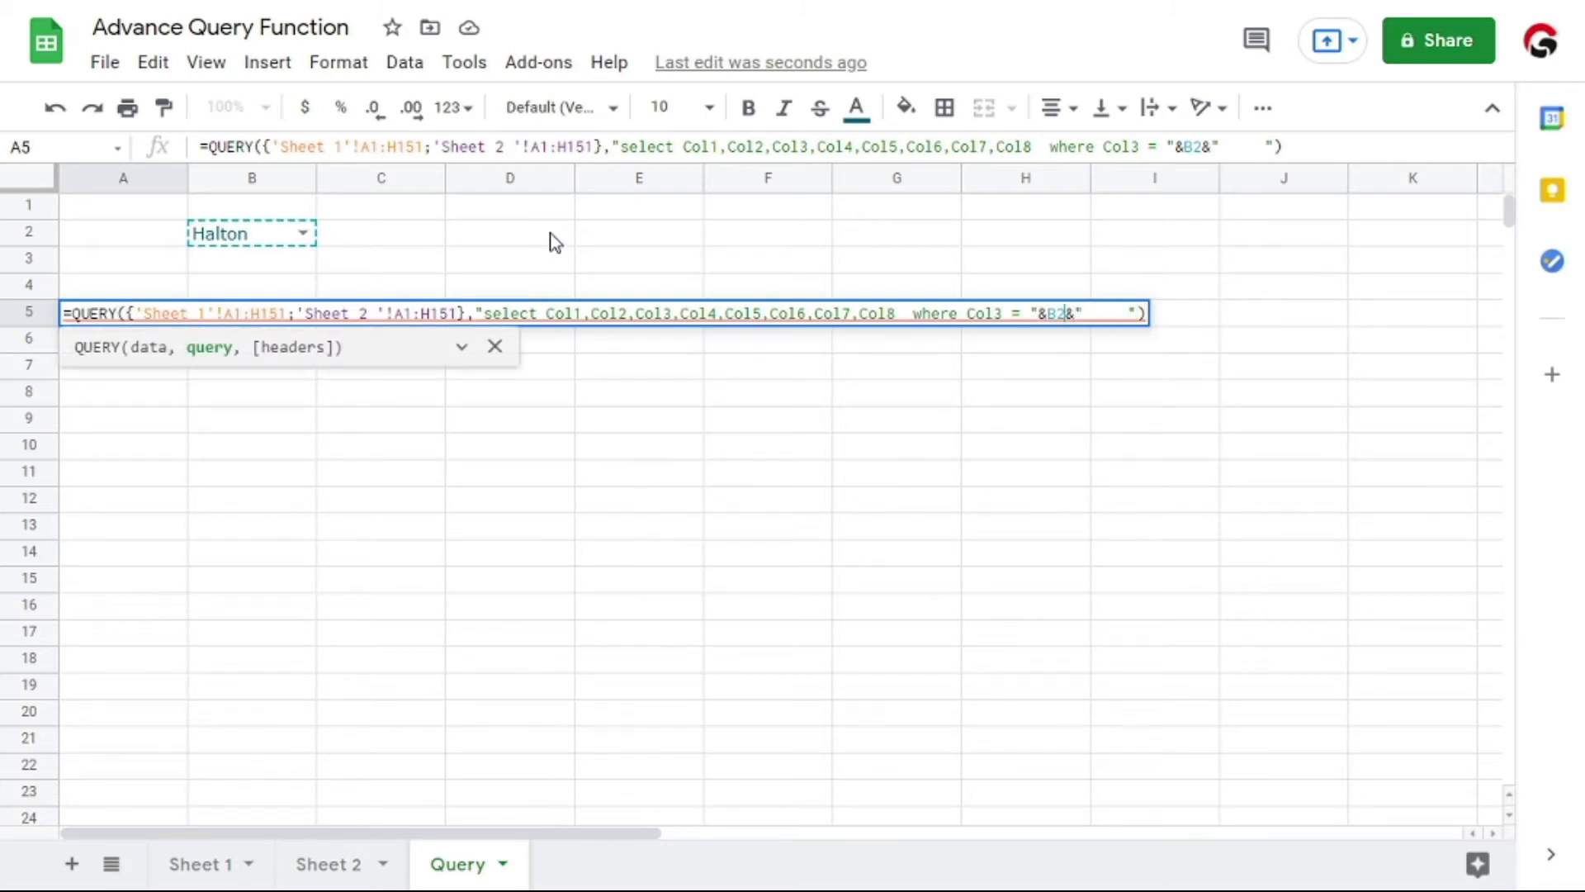
key(Left)
key(Left)
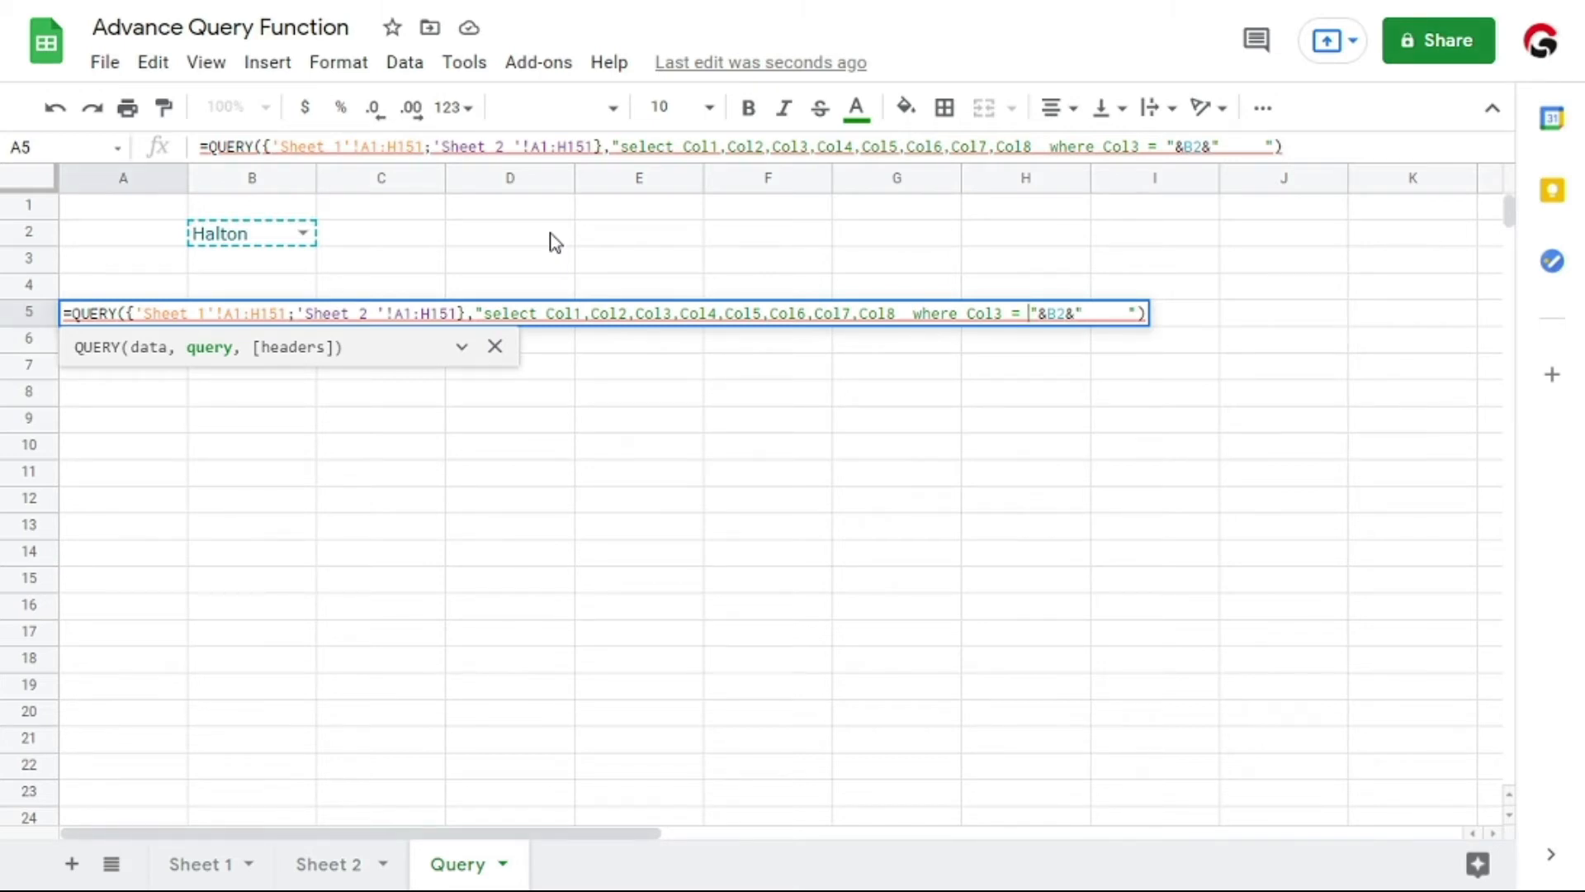
text(')
Add the matching single quote right after &B2&" in the A5 query string and enter the formula
key(Right)
key(Right)
key(Right)
key(Right)
key(Right)
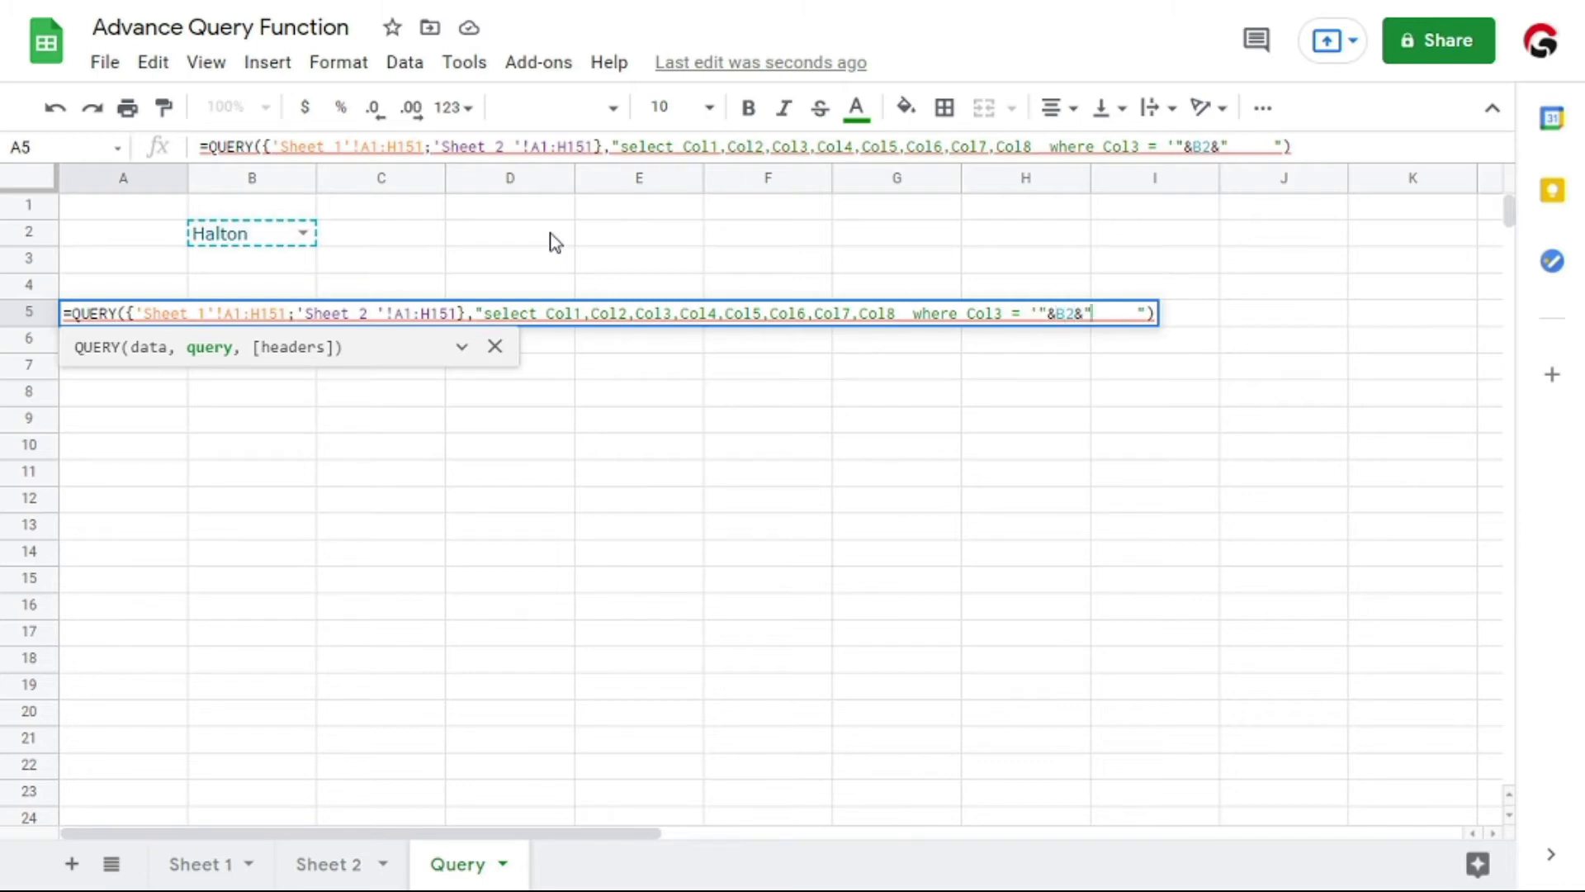
text(')
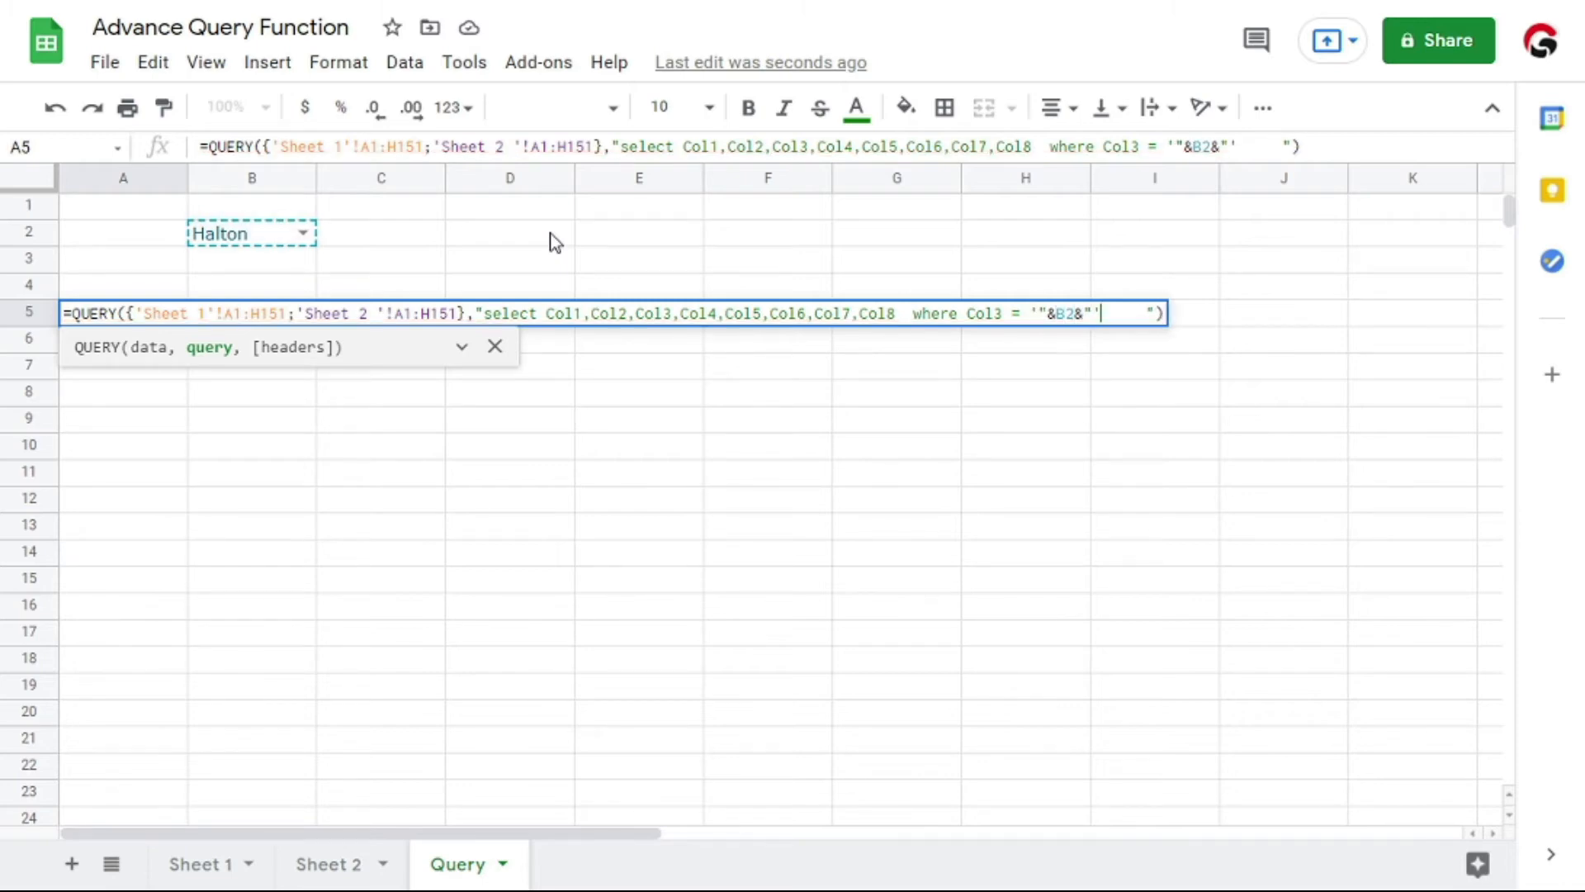
key(Return)
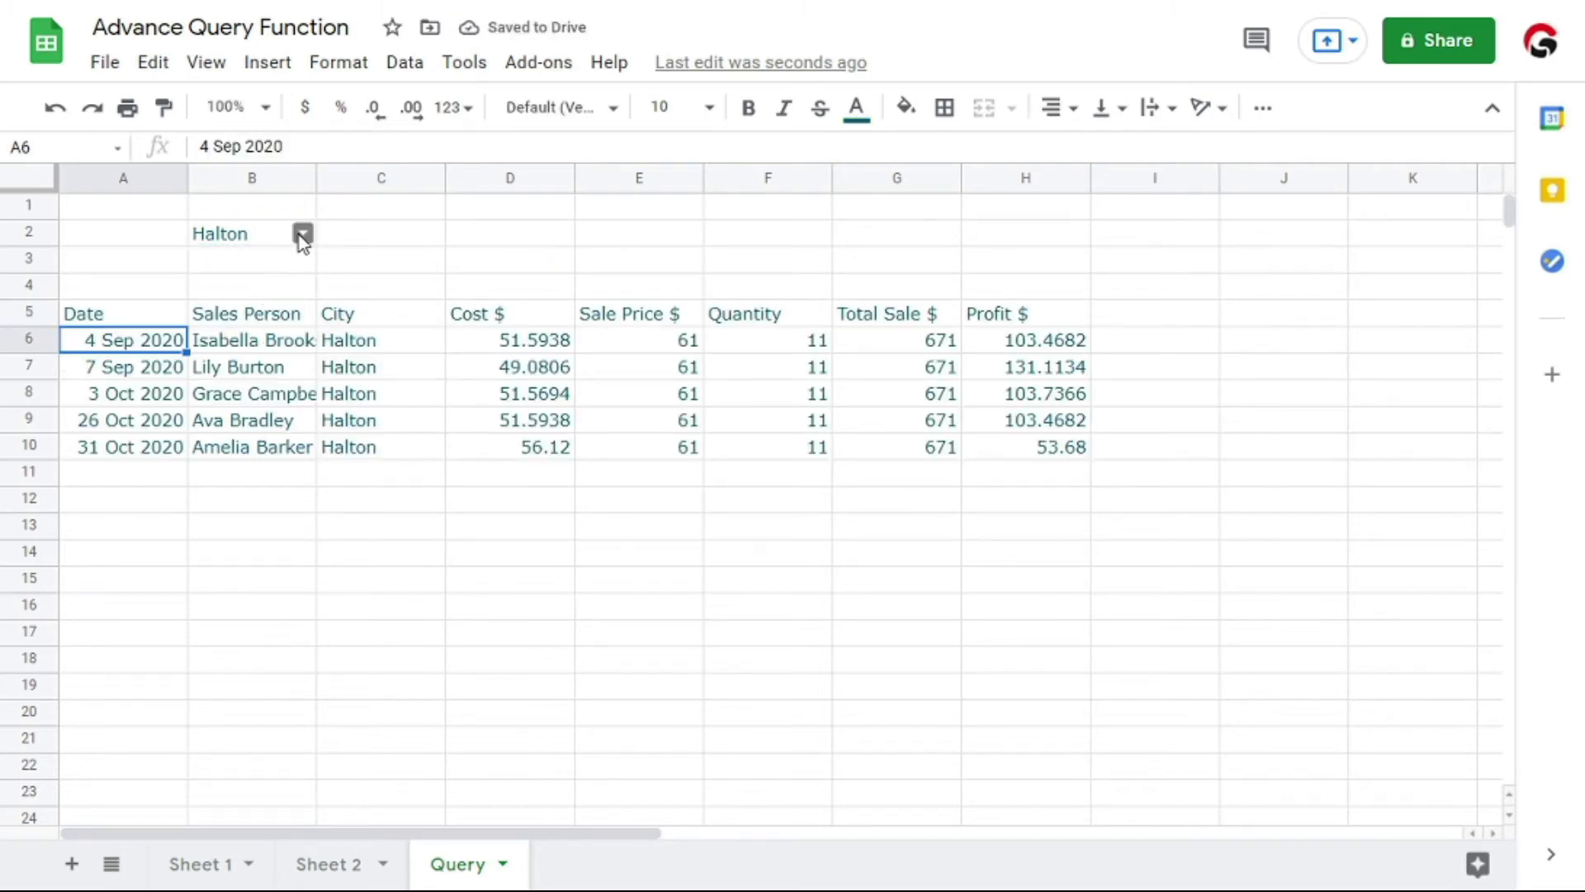
Choose London as the city in B2 and check the filtered entries in the City column
click(264, 238)
drag(367, 346, 371, 459)
click(255, 238)
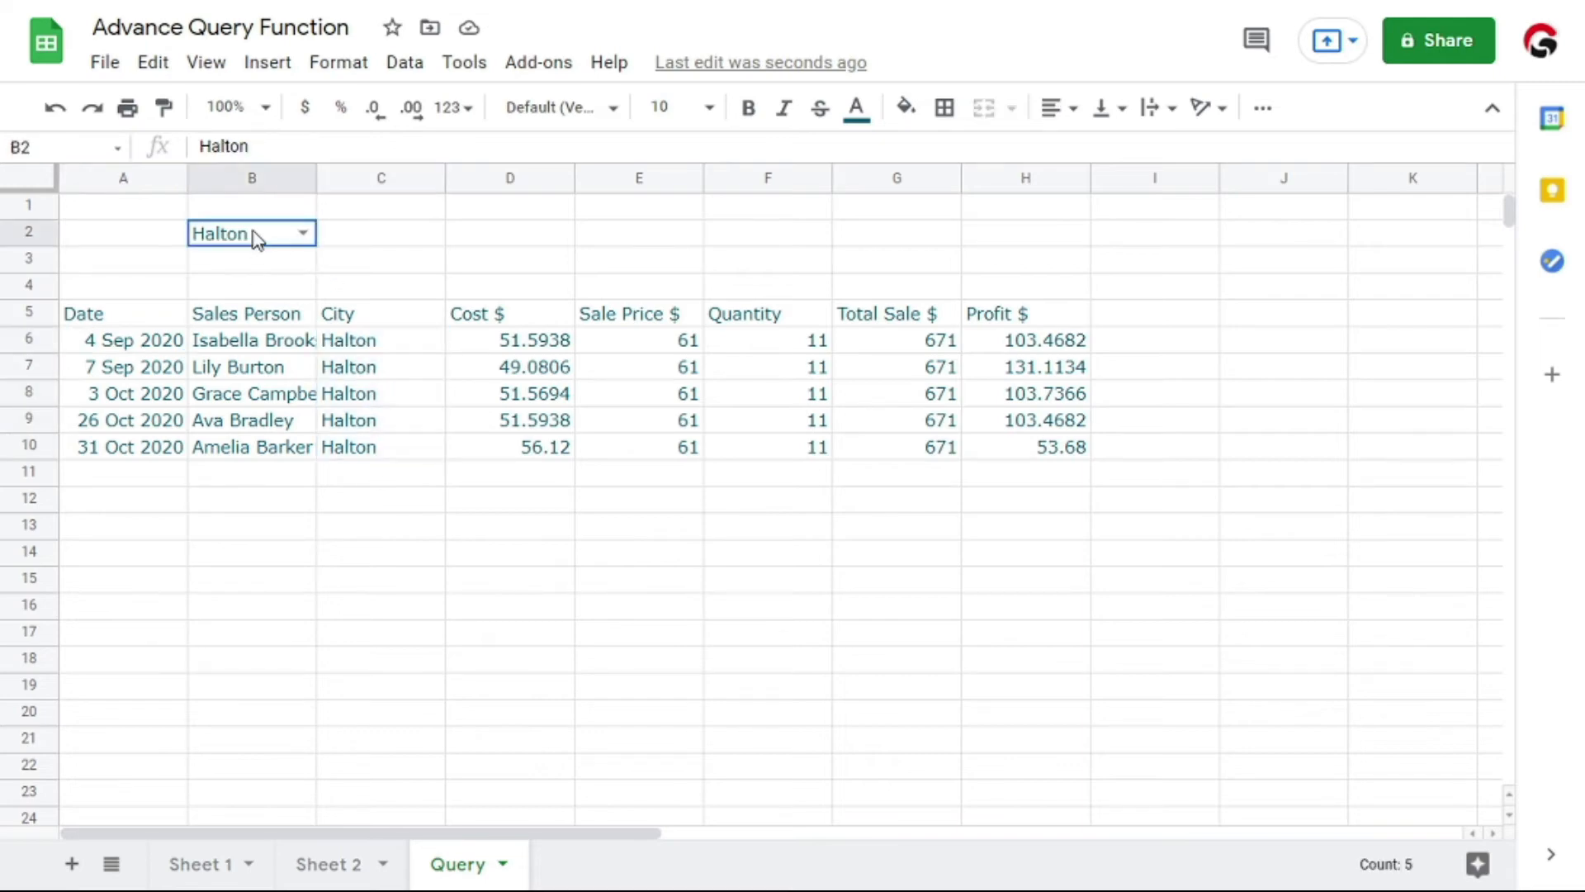
click(303, 233)
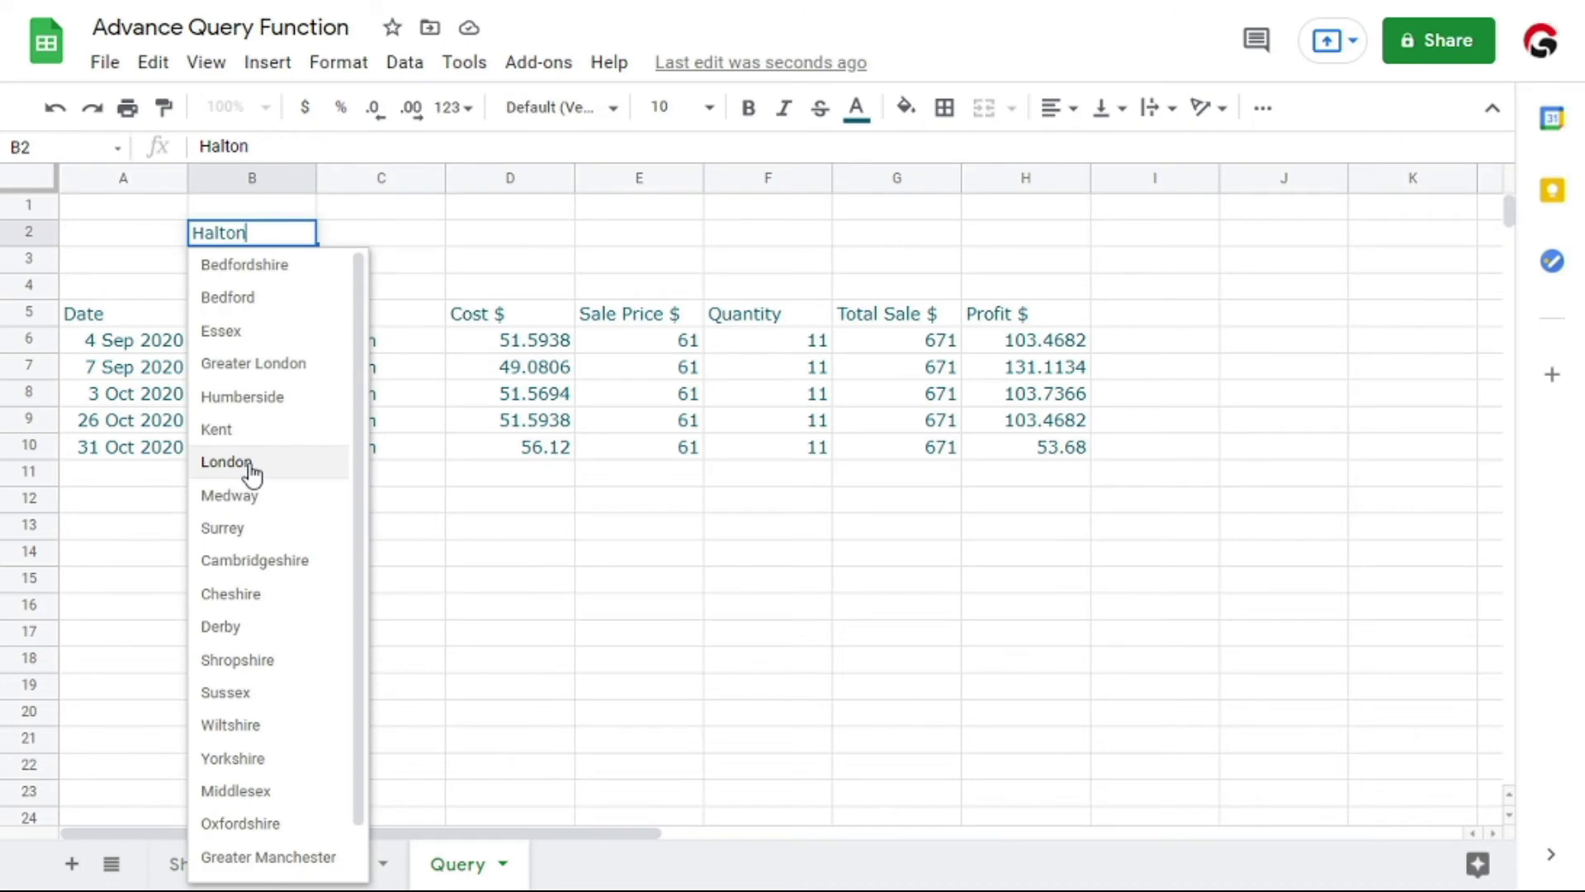
click(252, 475)
drag(360, 325, 372, 608)
Switch the city in B2 to Surrey and check the City column from C5 to C22
double_click(298, 231)
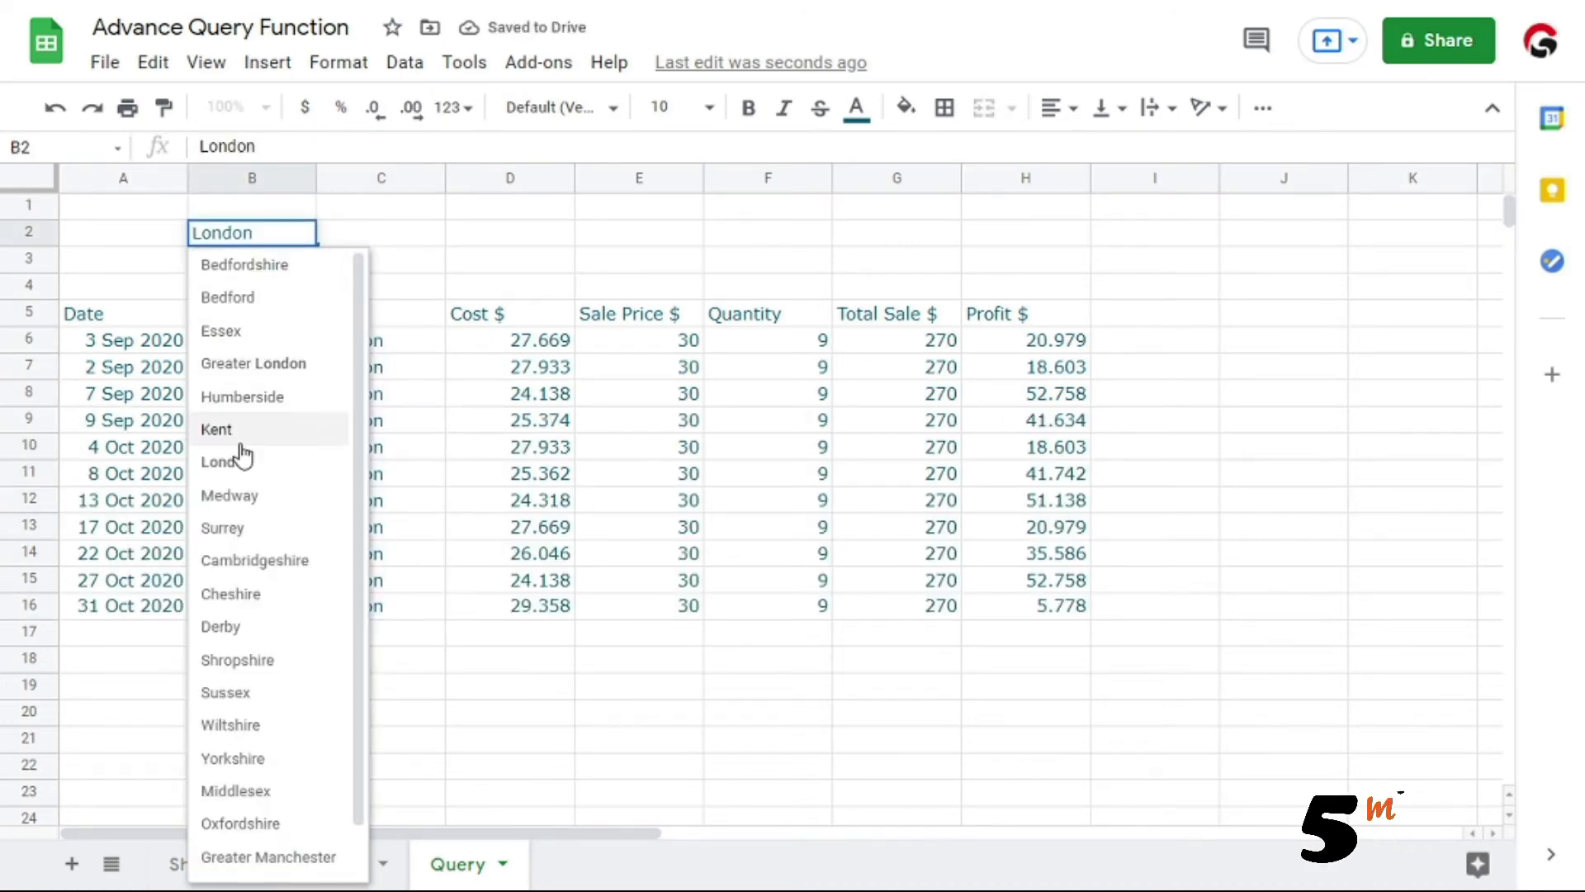
click(236, 529)
drag(368, 314, 365, 776)
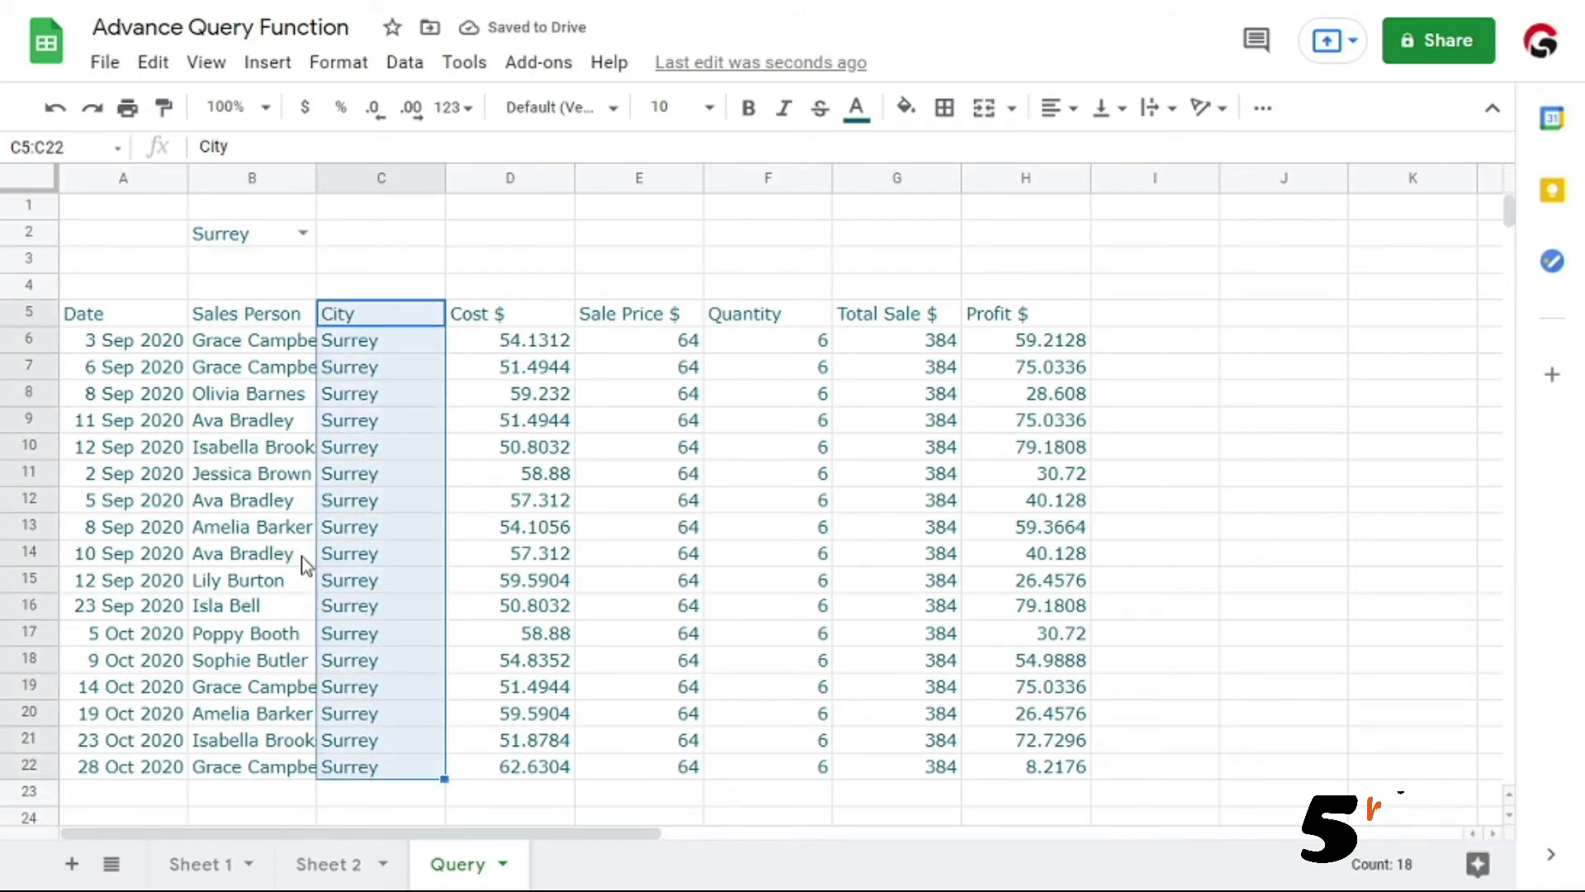
Set the city in B2 to Yorkshire and check the filtered City column
double_click(306, 233)
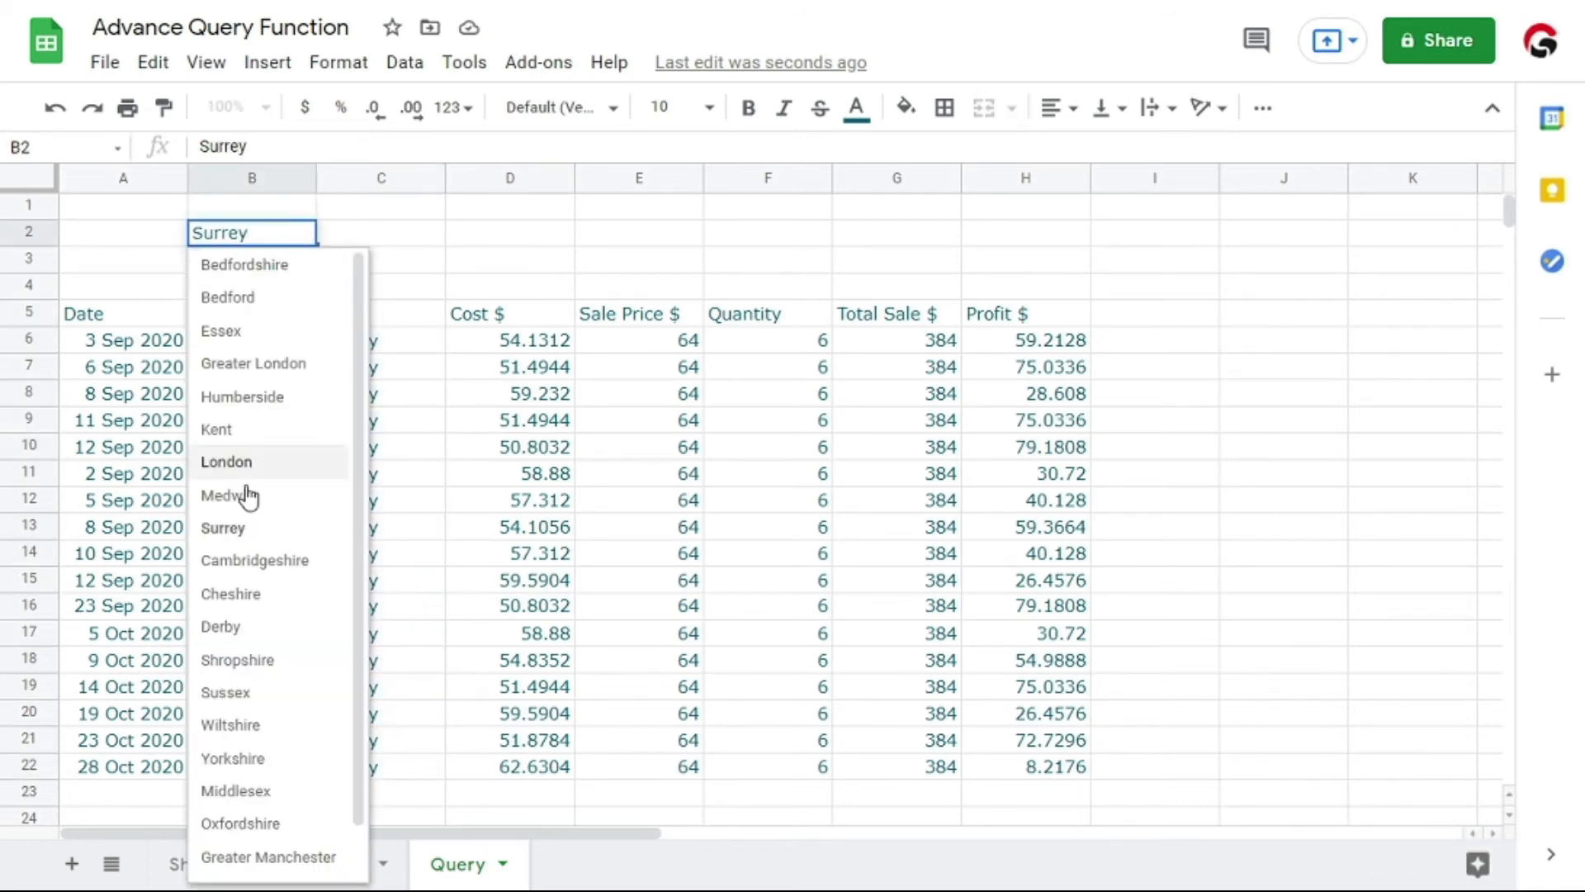
click(279, 759)
drag(372, 314, 383, 769)
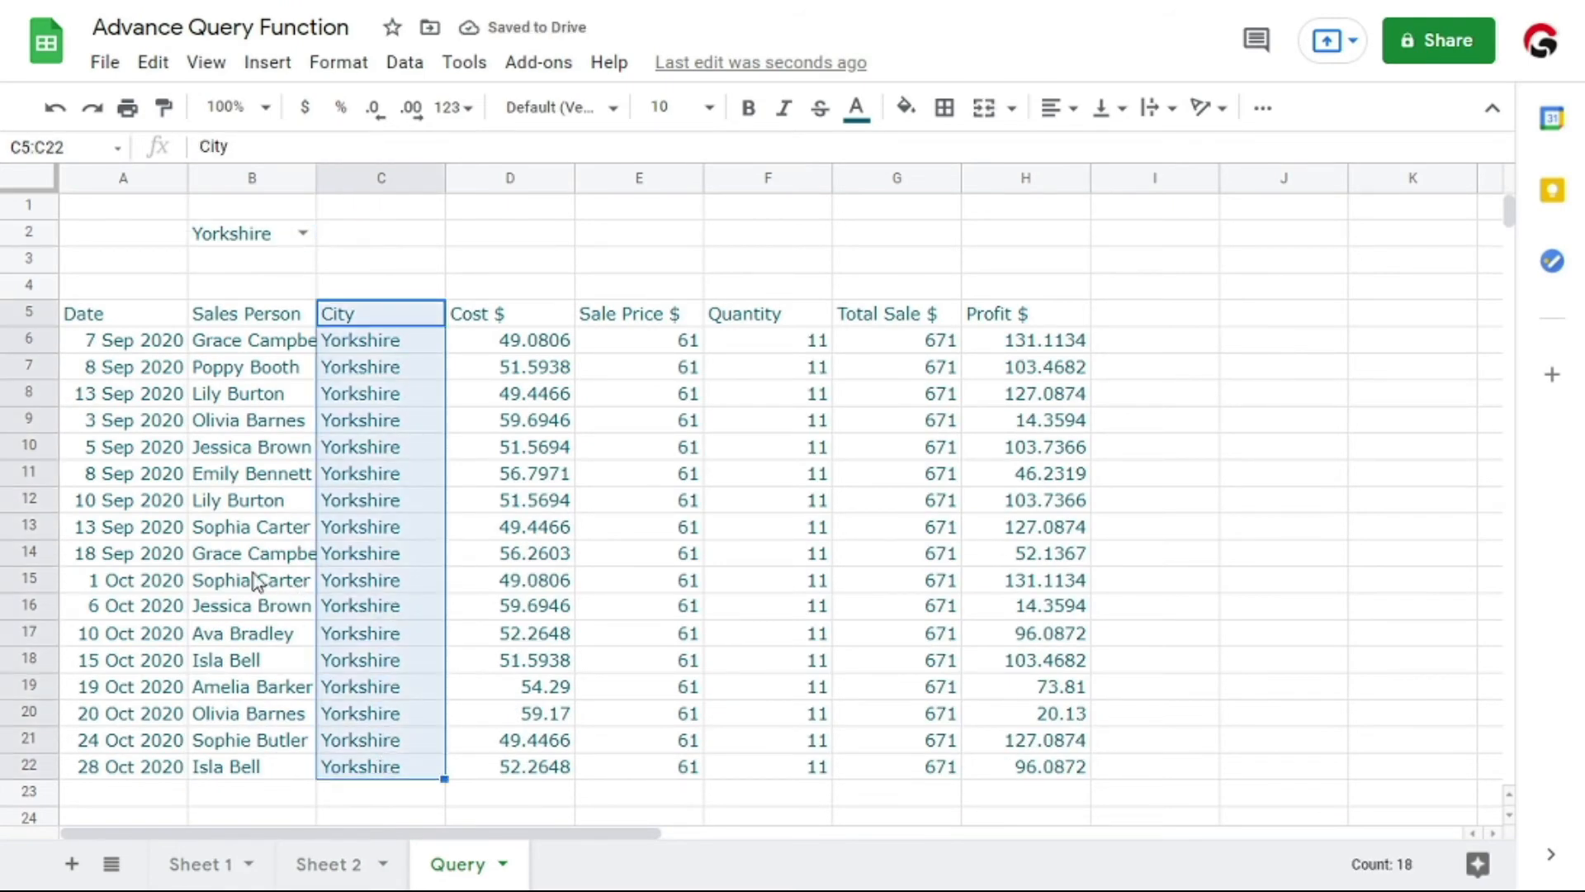
click(235, 505)
Open an outer QUERY( function around the existing QUERY in the A5 formula, without a space between them
click(99, 322)
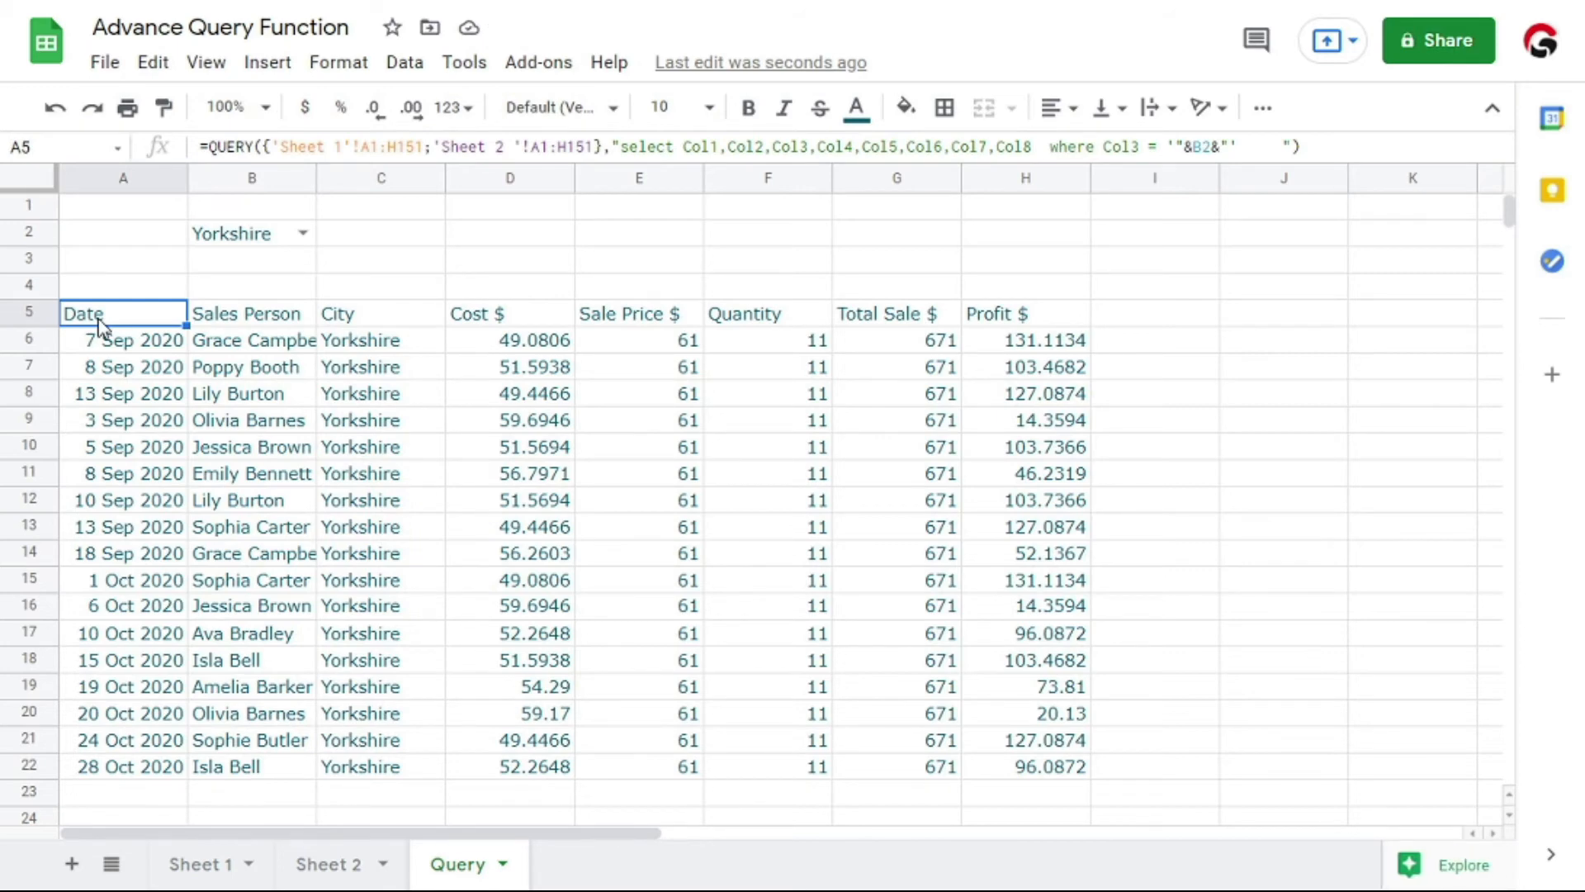
double_click(99, 321)
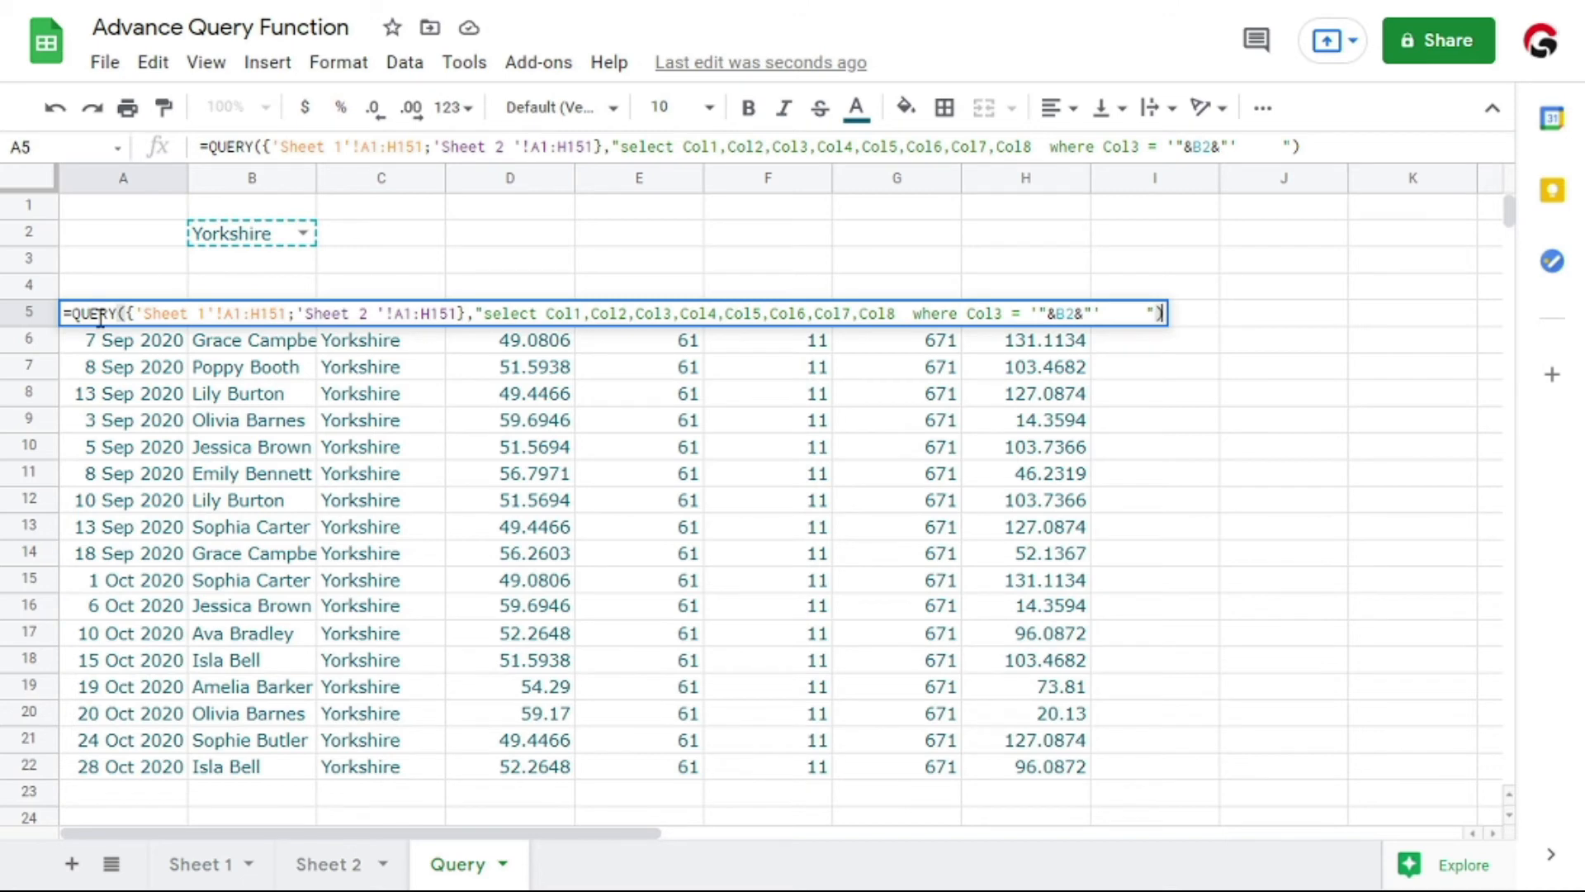
key(Right)
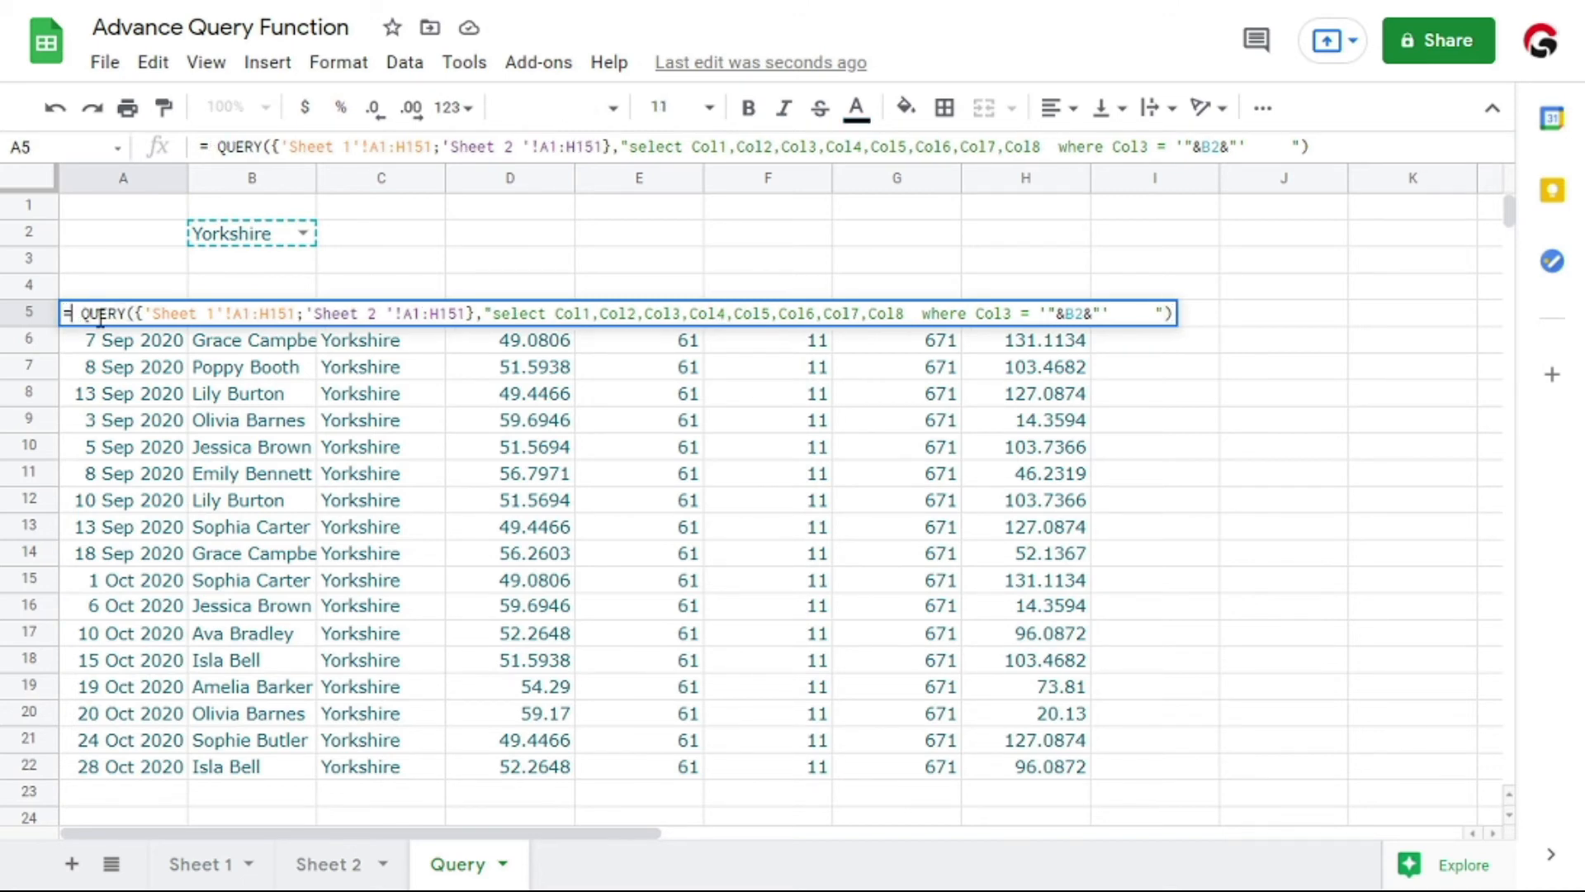
text(que)
key(Tab)
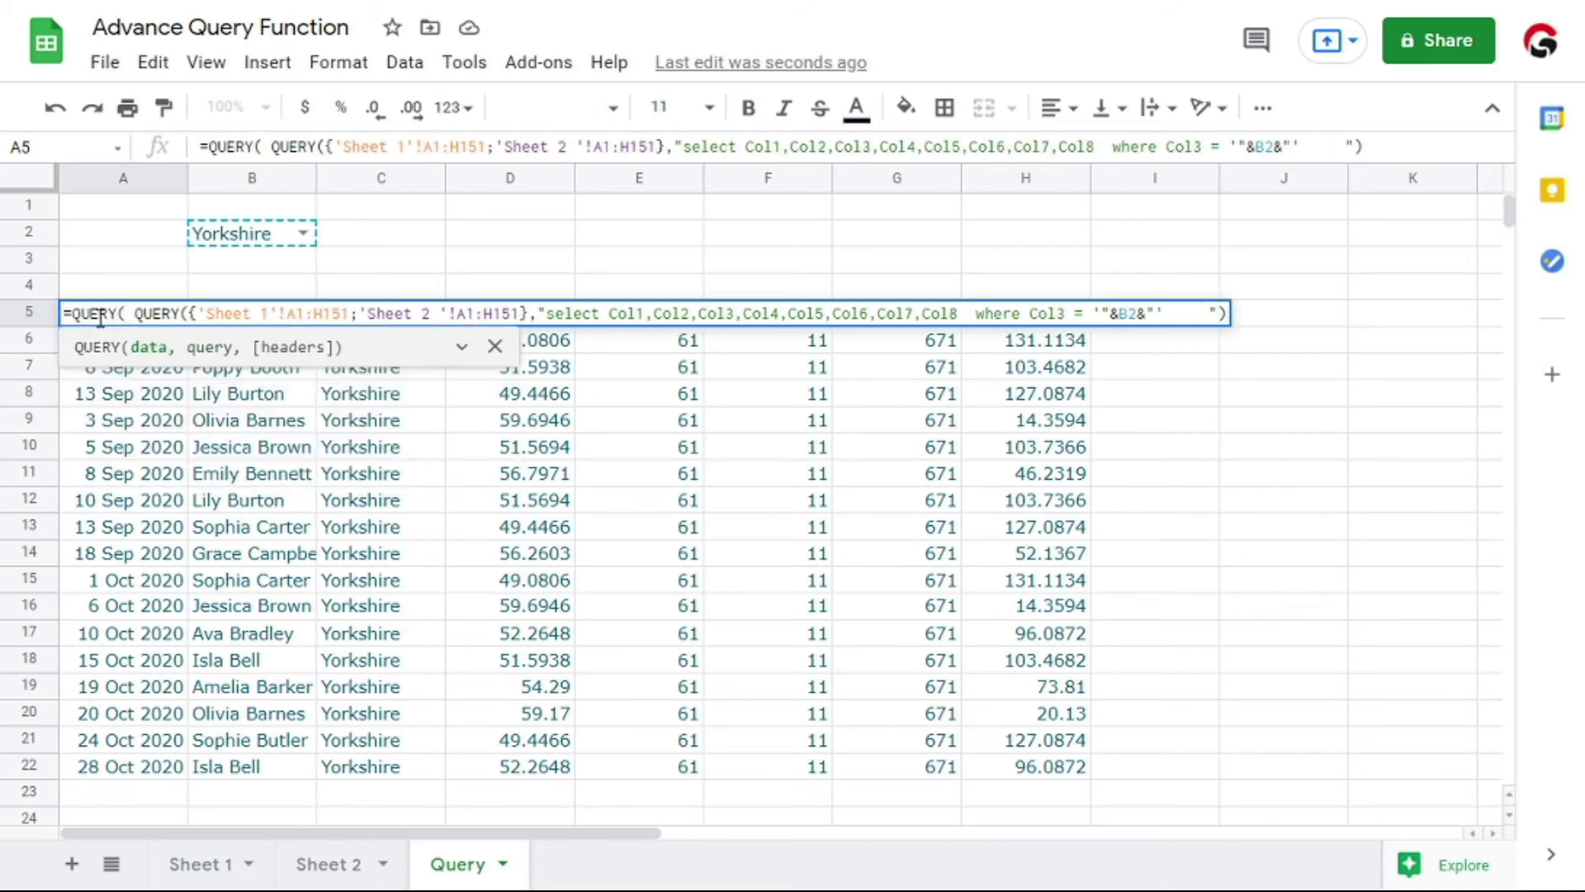
key(Delete)
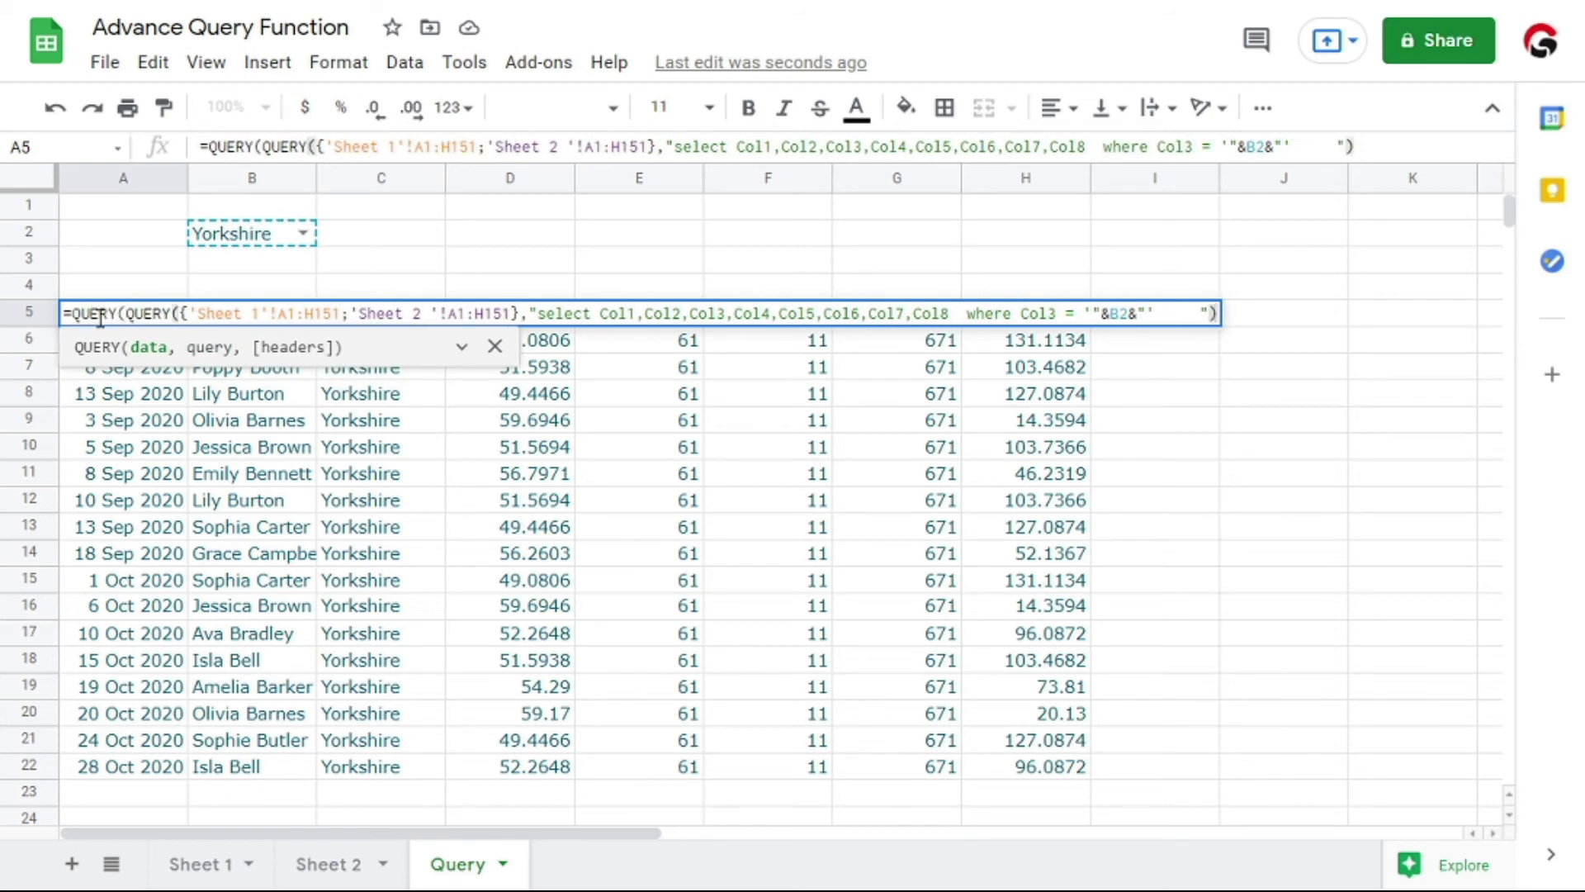
Begin the outer query string with select and reuse Col1,Col2,Col3 copied from the inner query
text(,)
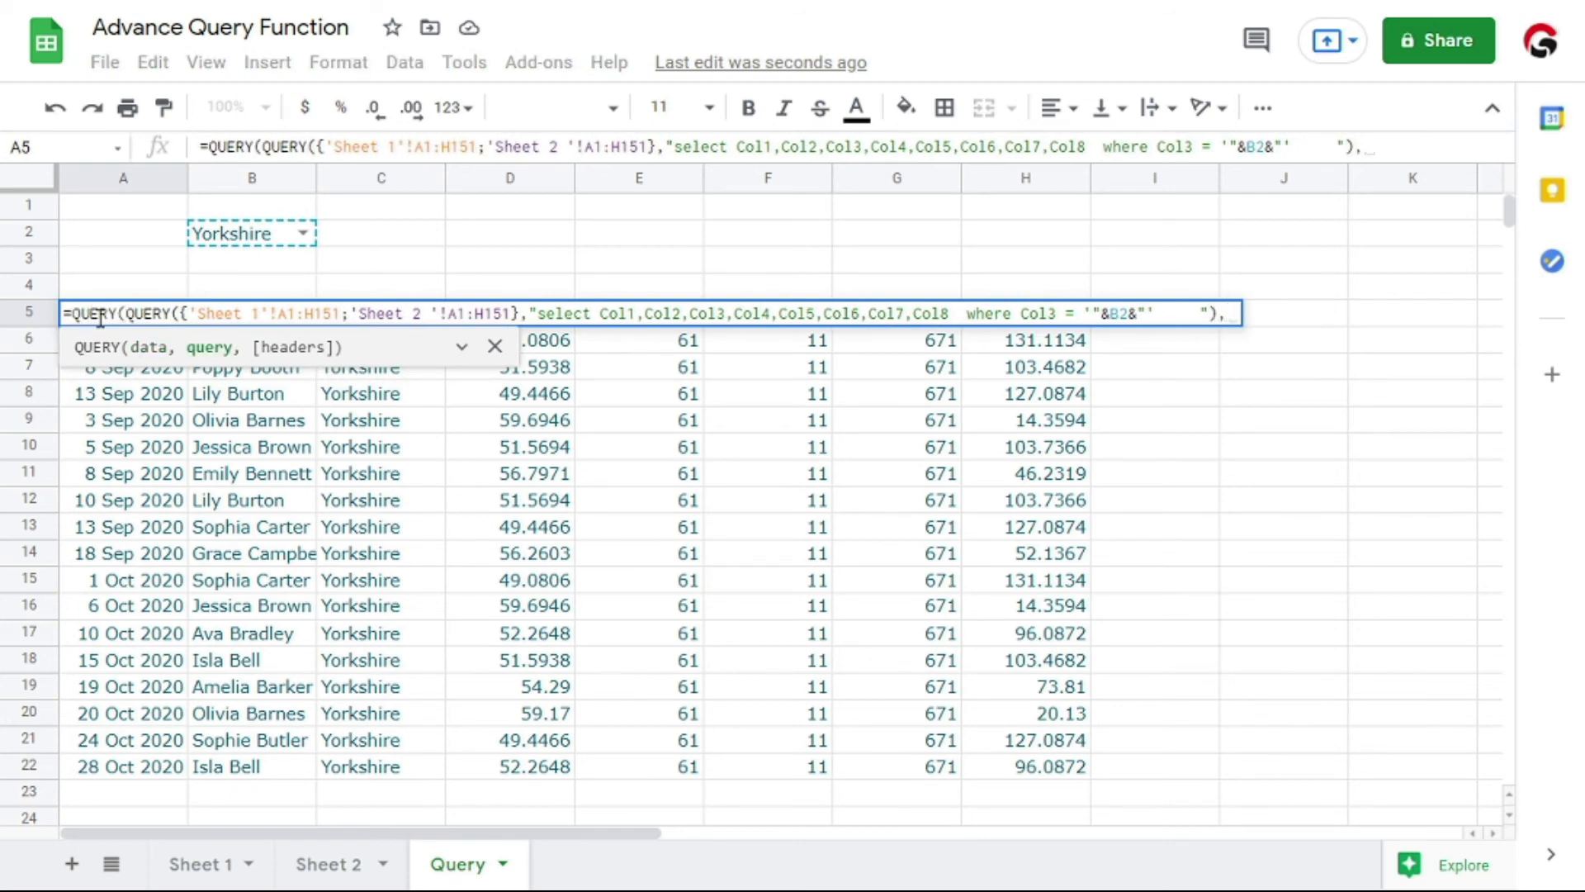
text("select)
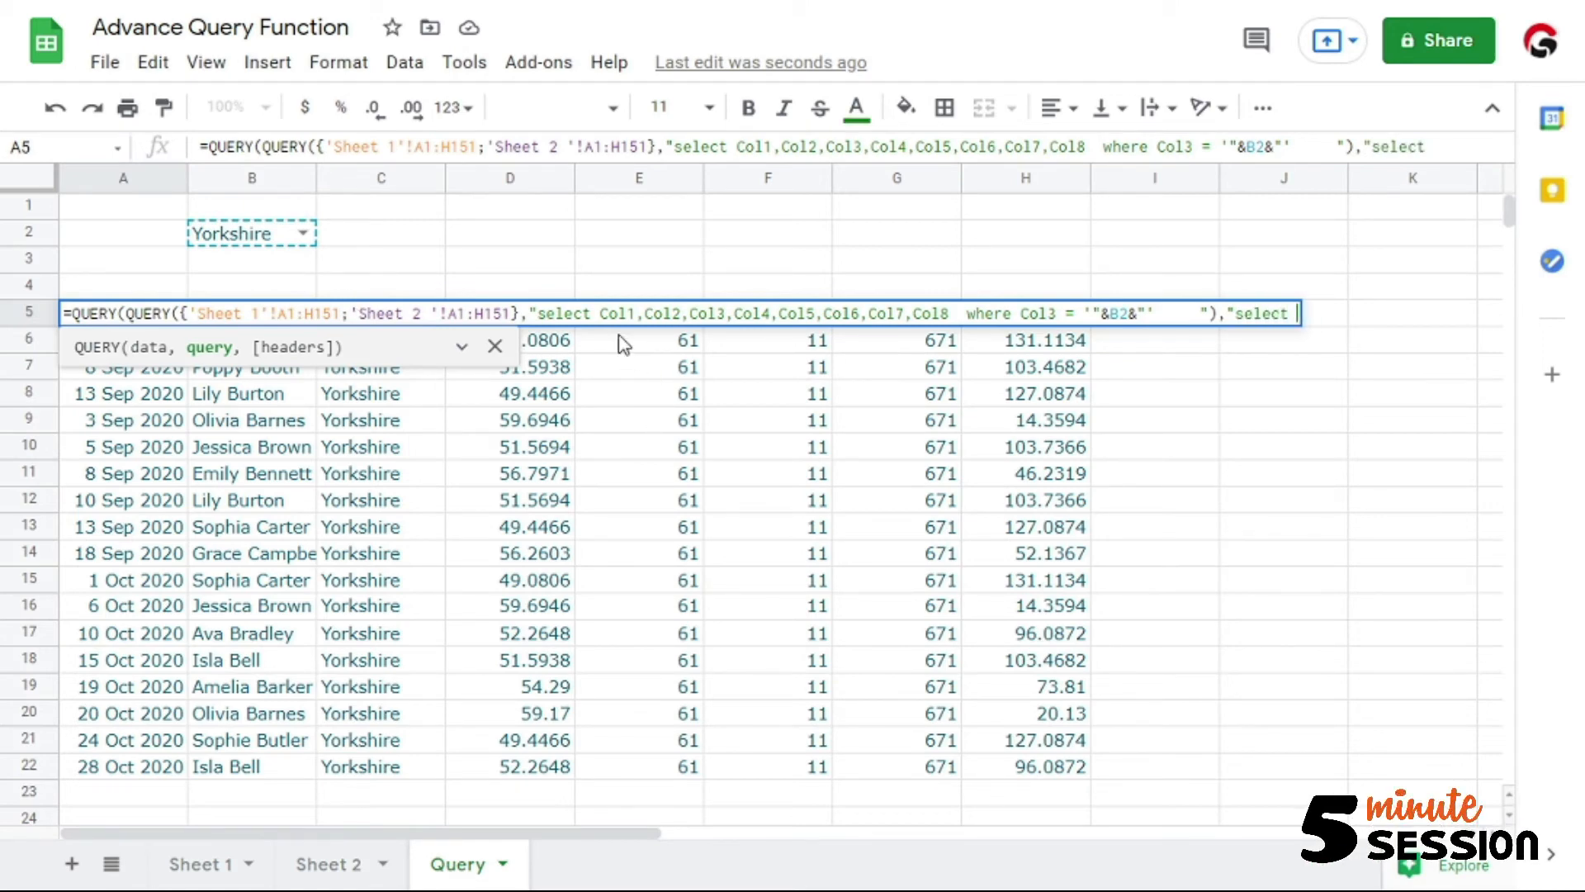
drag(600, 314, 725, 326)
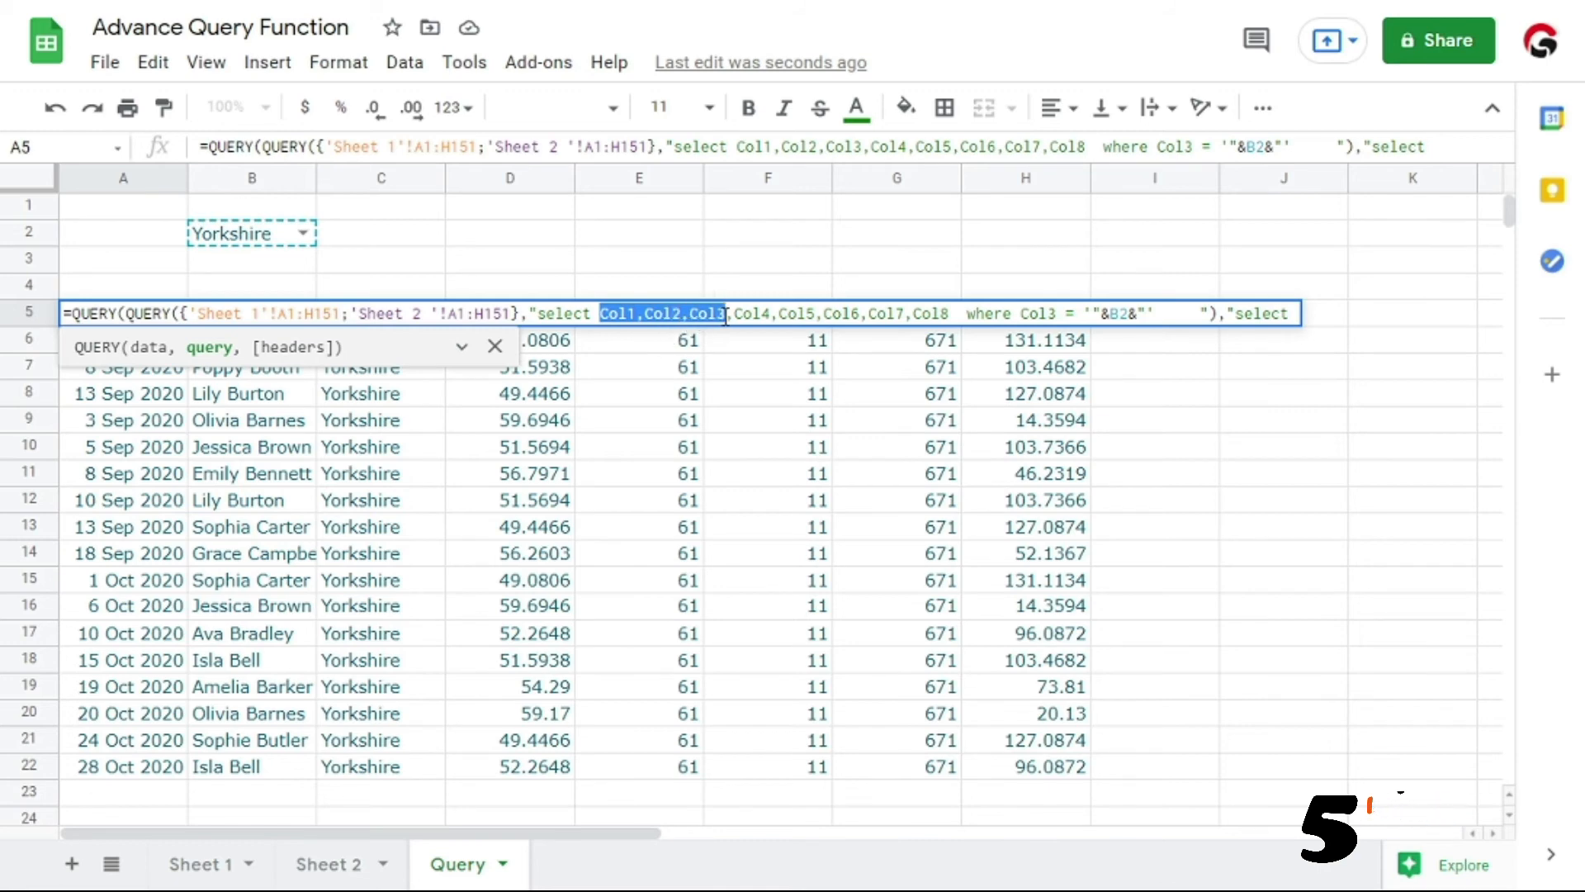
key(ctrl+c)
click(1296, 316)
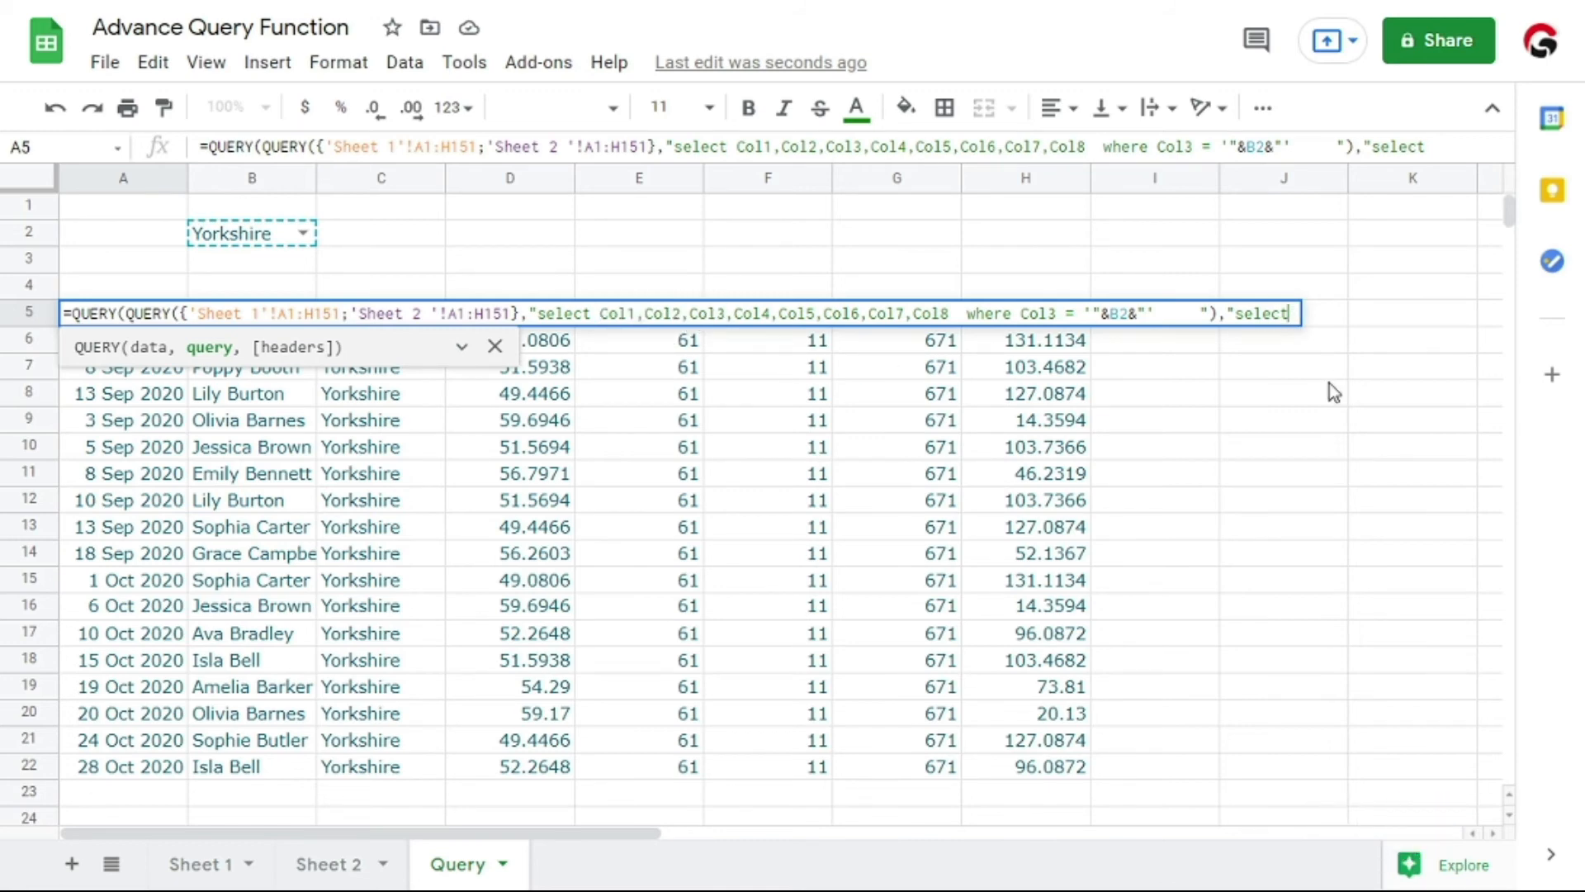
key(ctrl+v)
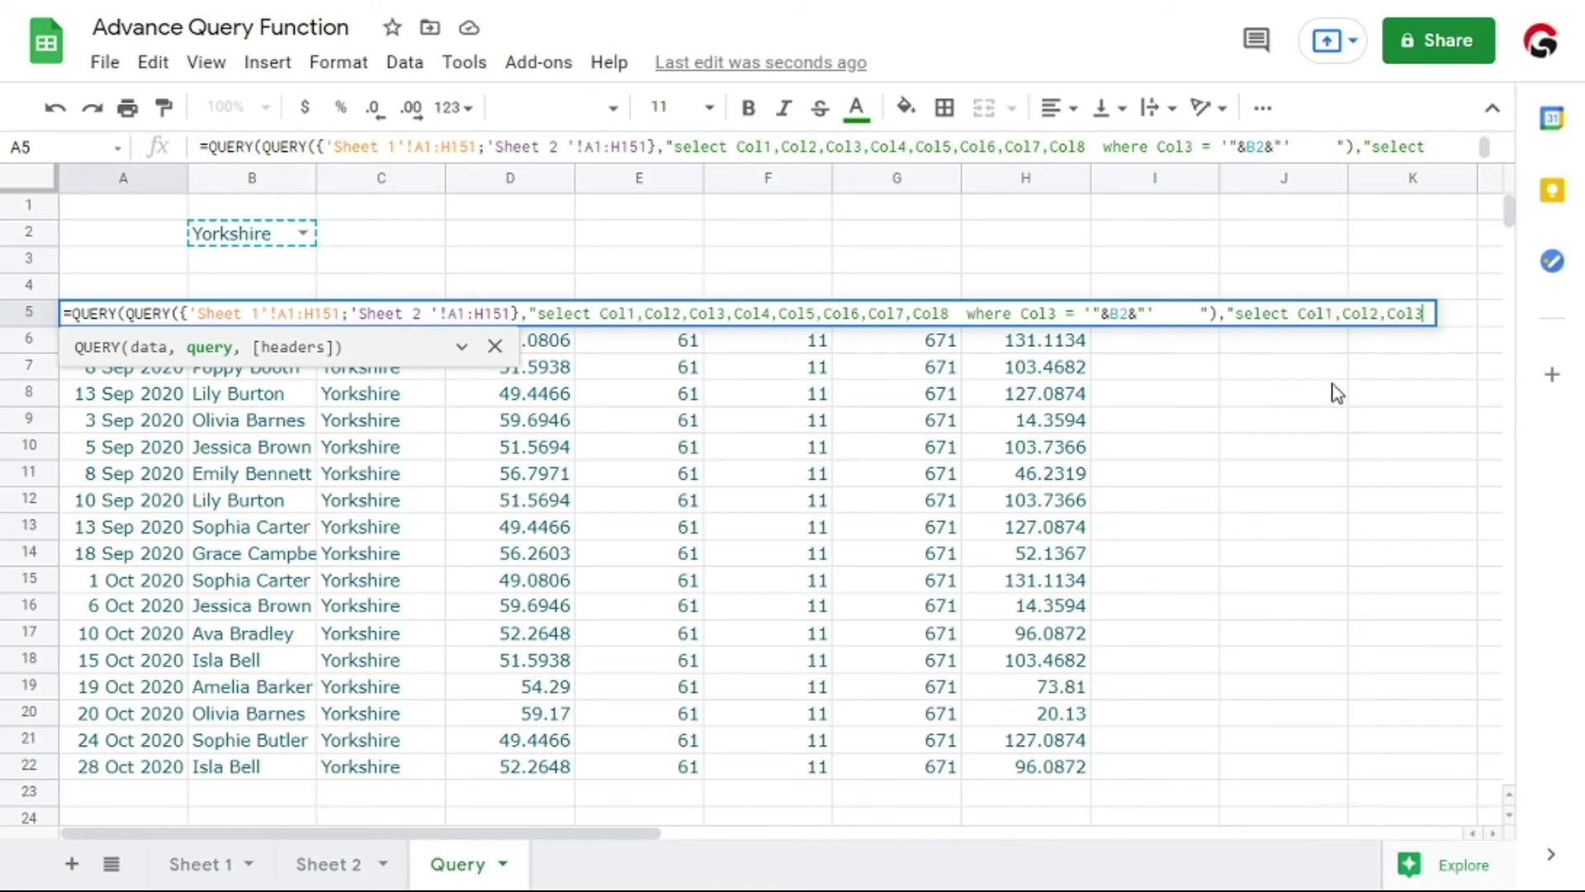
Add Col7,Col8 from the inner query to the outer select list, close the string and bracket, and enter the formula
text(,)
drag(871, 316, 948, 318)
key(ctrl+c)
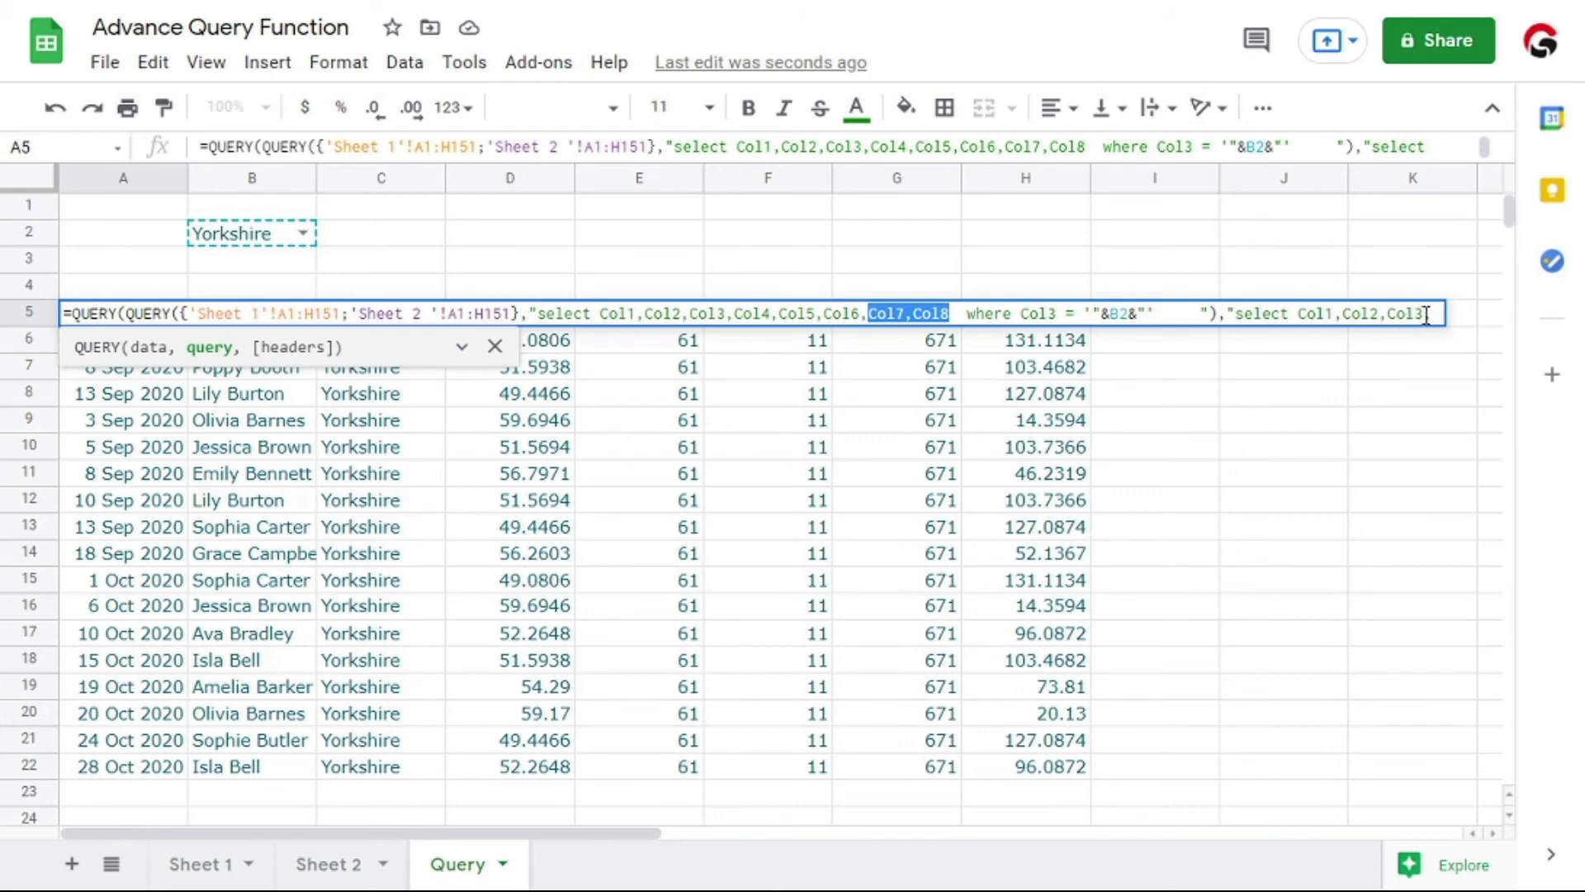
click(1436, 315)
key(ctrl+v)
text())
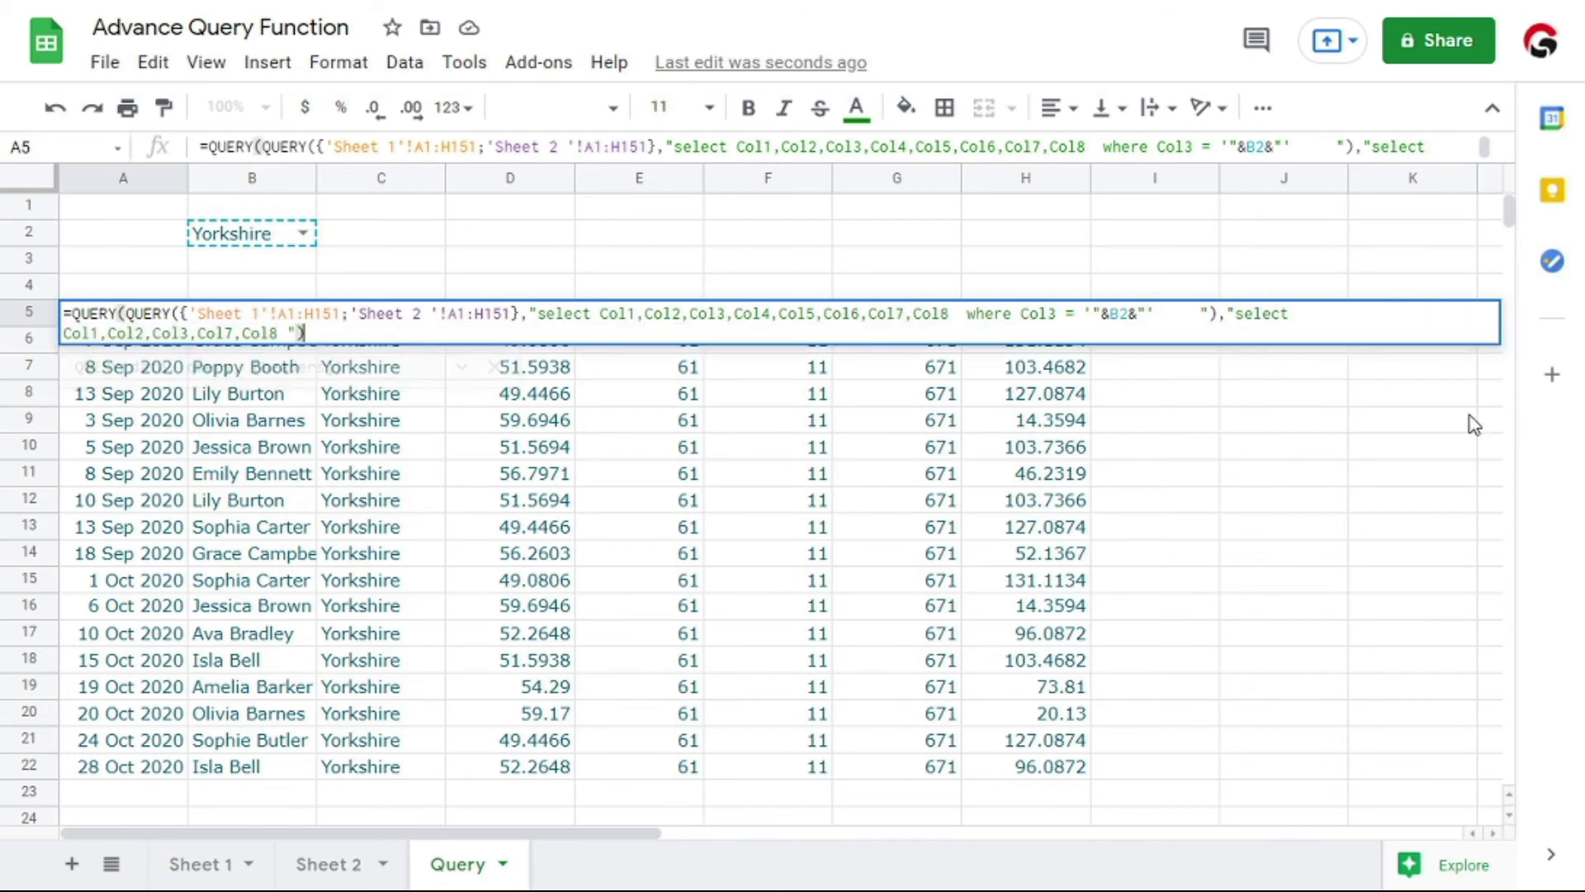
key(Return)
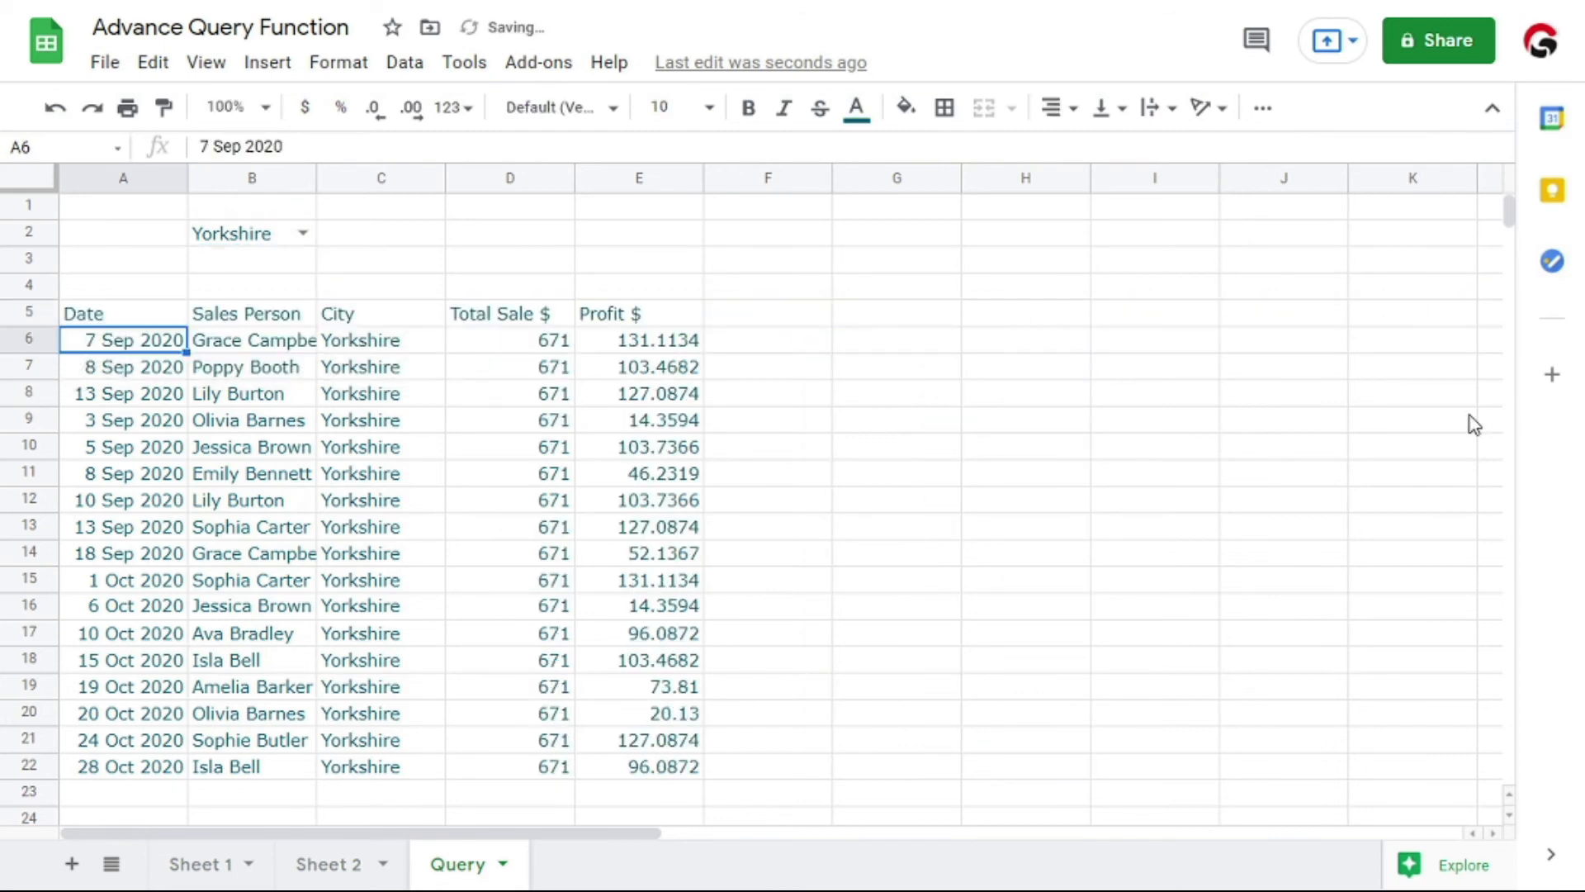